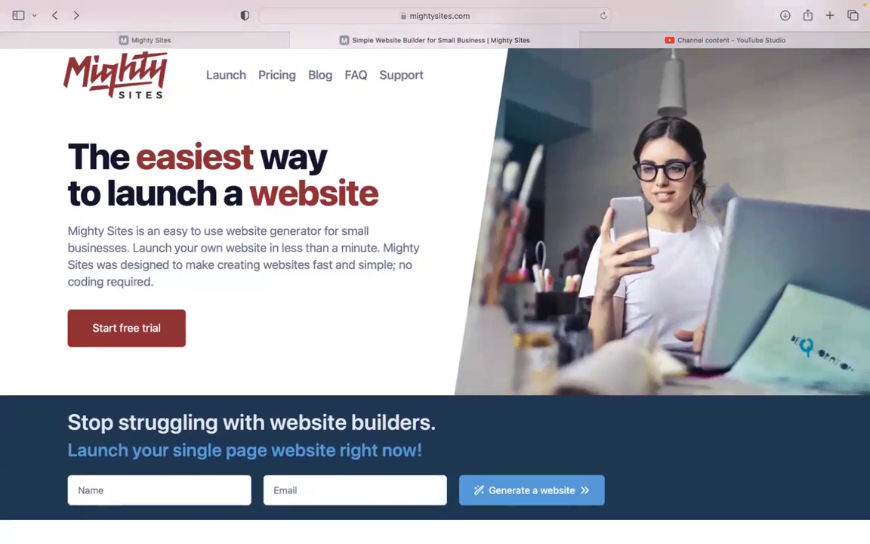
Step: Browse down the mightysites.com homepage, then switch to the Mighty Sites builder tab
scroll(435, 295, down, 5)
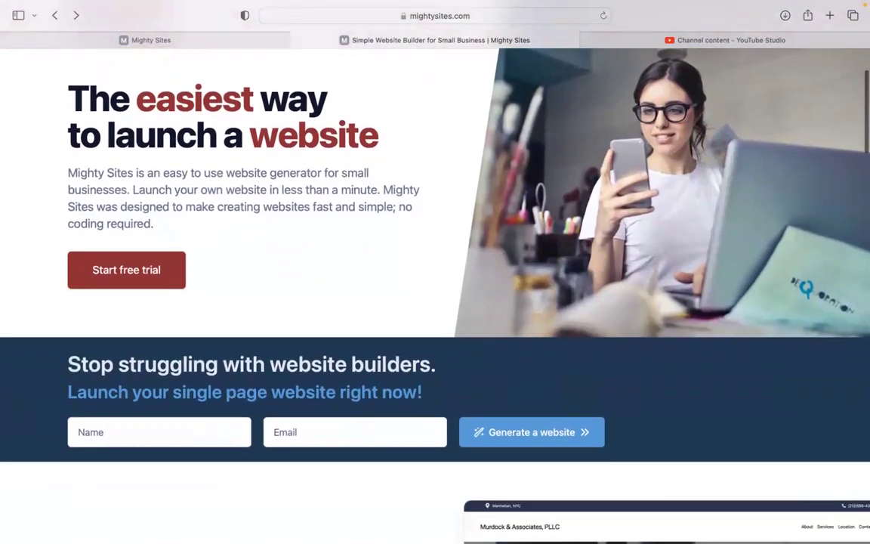
scroll(435, 295, down, 3)
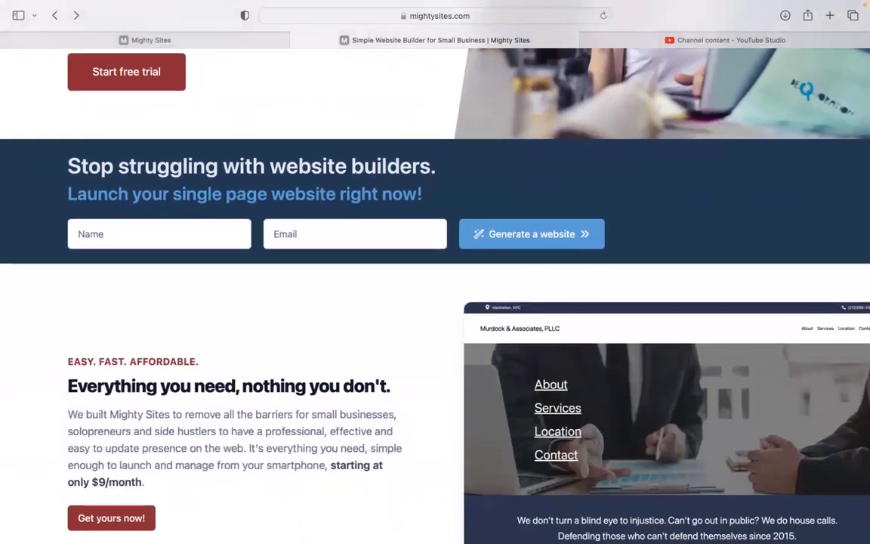
scroll(435, 295, down, 2)
scroll(436, 294, down, 5)
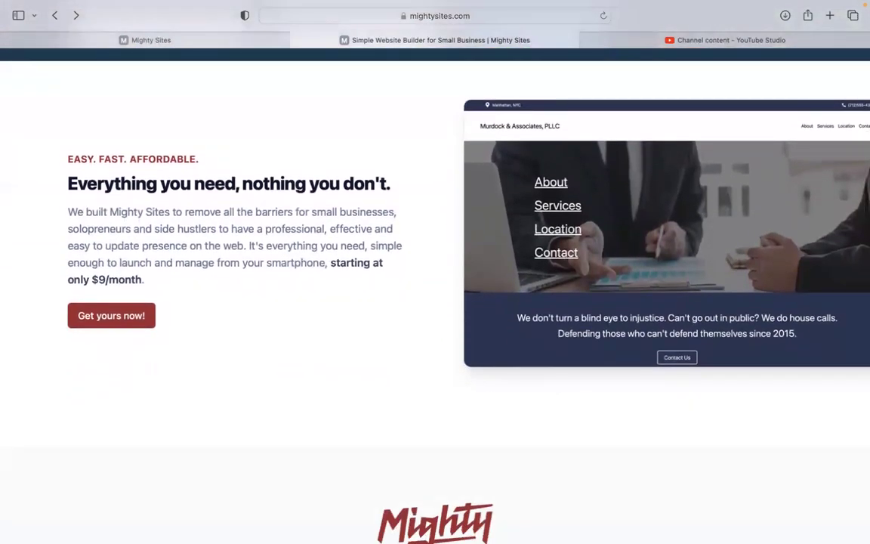
scroll(435, 295, down, 2)
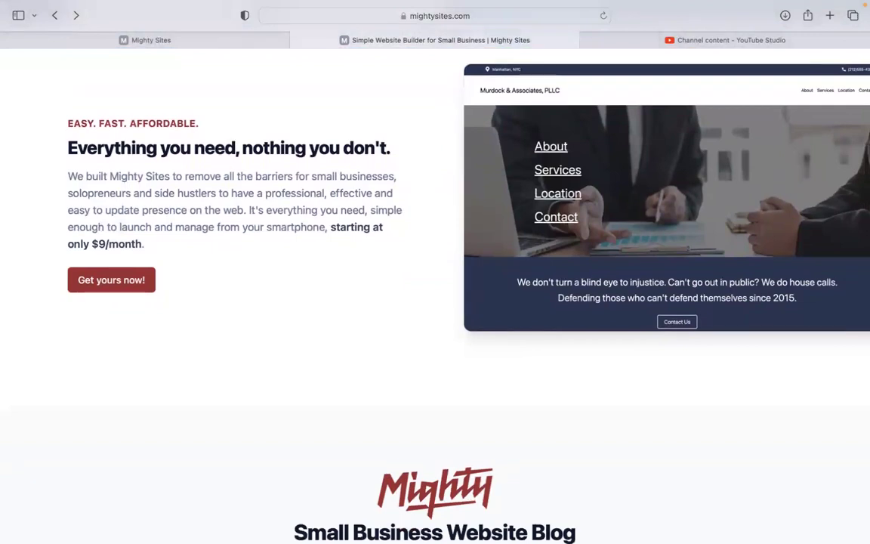
scroll(435, 295, down, 2)
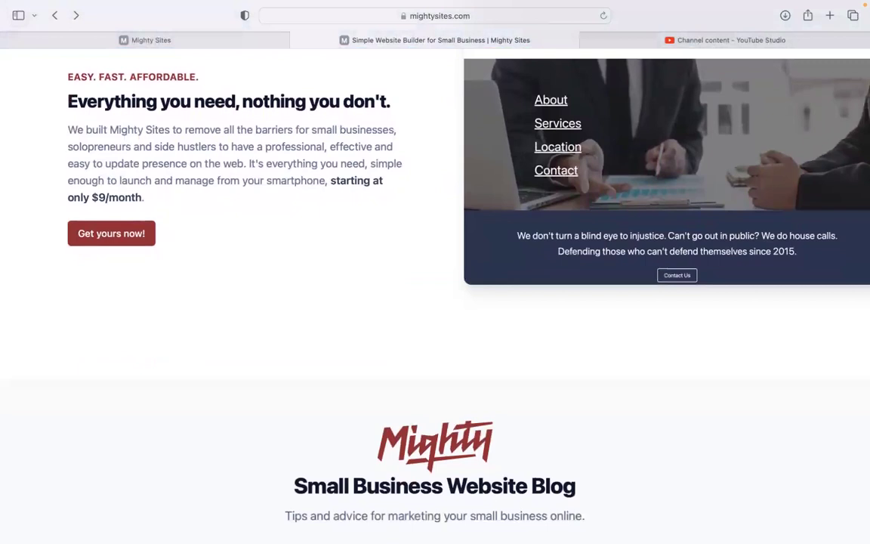
scroll(435, 294, down, 2)
scroll(435, 295, down, 8)
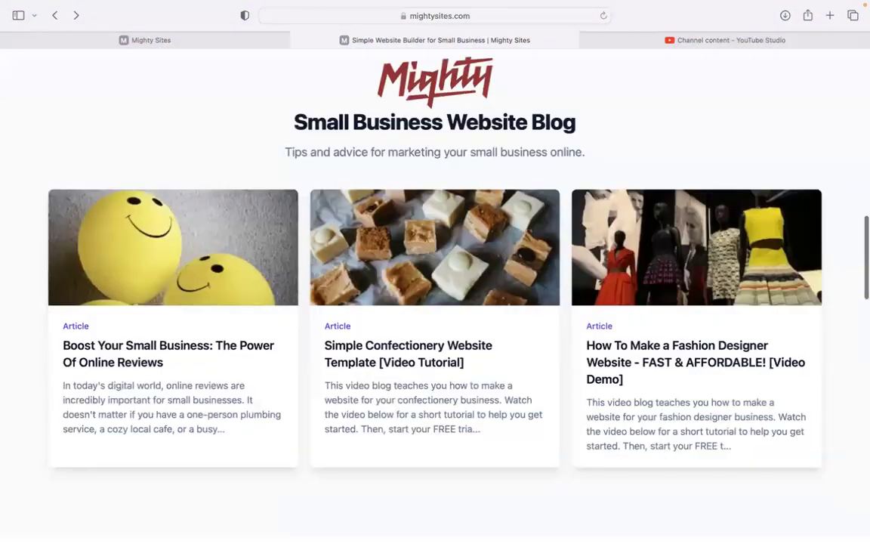
scroll(435, 295, down, 5)
scroll(435, 295, down, 3)
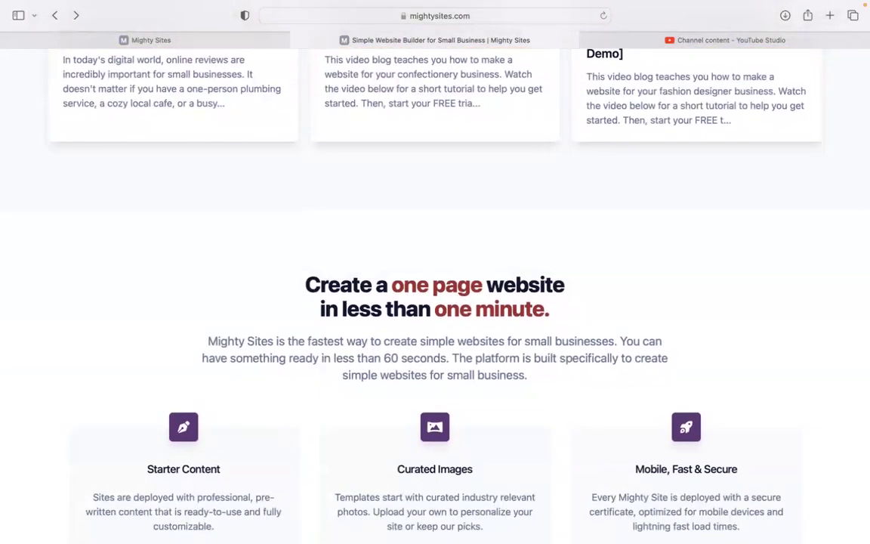
scroll(435, 295, down, 2)
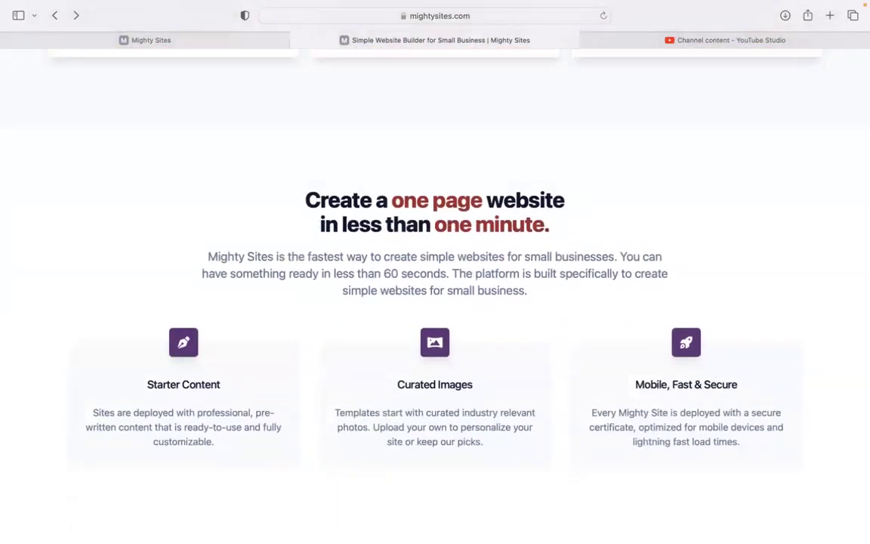
click(213, 44)
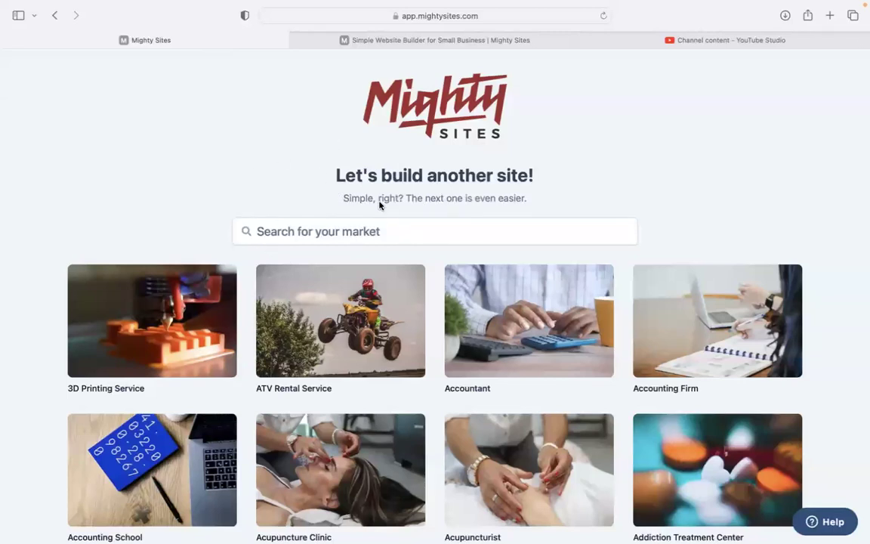
Step: Search the template gallery's markets for 'vehicle'
scroll(269, 157, down, 2)
scroll(270, 157, down, 5)
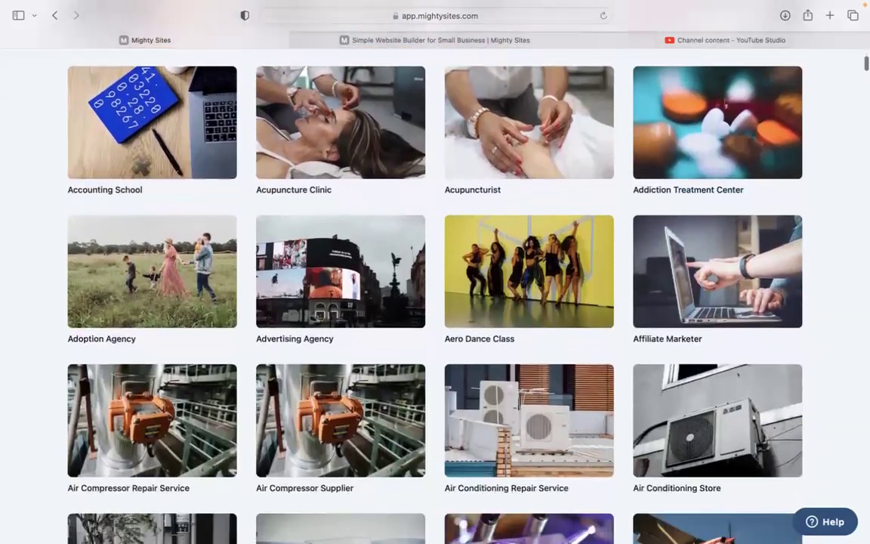
scroll(435, 272, up, 5)
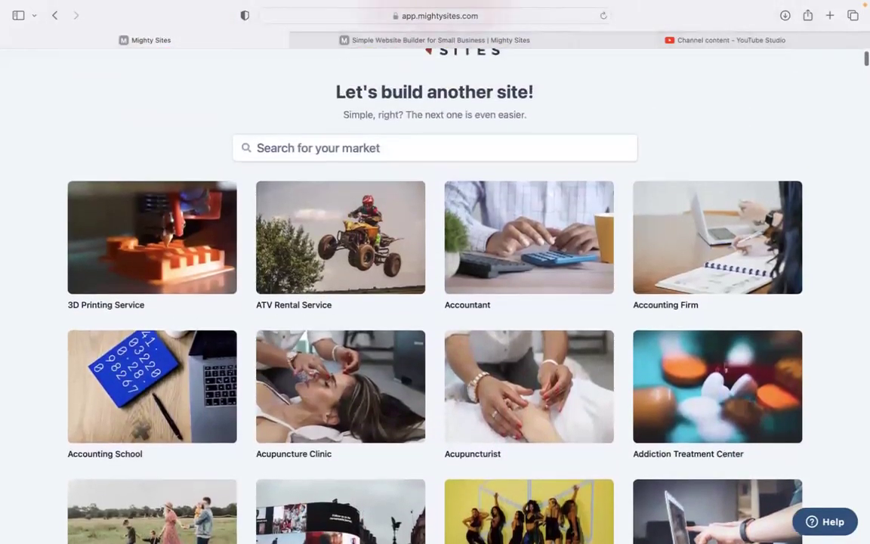
scroll(420, 219, up, 2)
click(420, 220)
text(vehicle)
Step: Pick the Vehicle Wrapping Service template and enter the business's company name
click(184, 352)
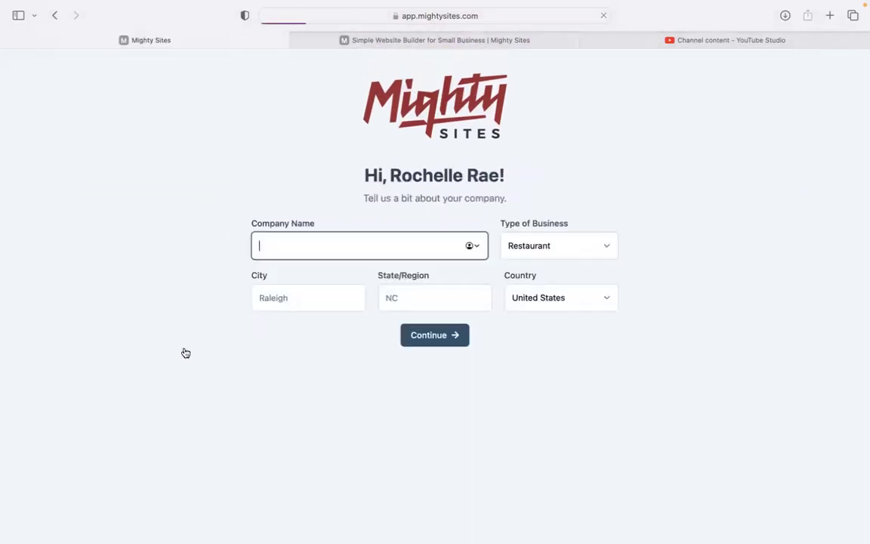
text(Roc)
key(BackSpace)
key(BackSpace)
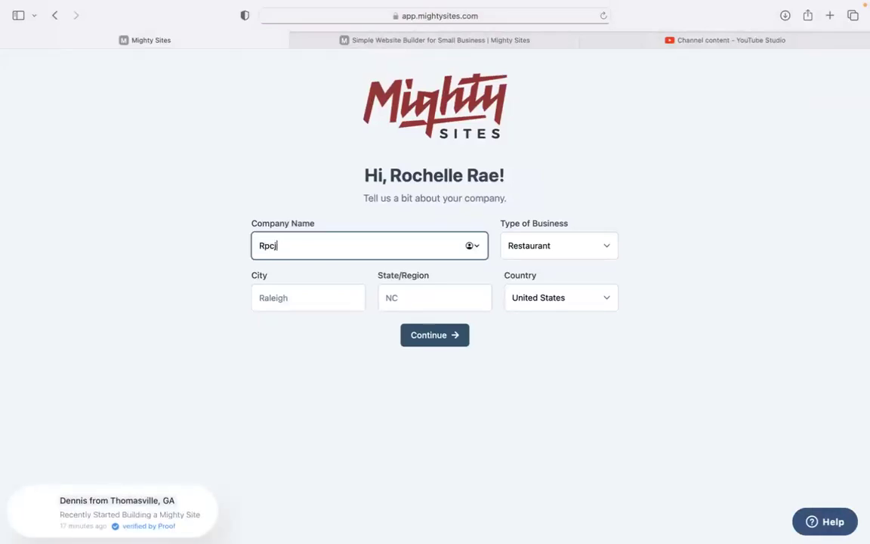
text(oche;)
key(BackSpace)
text(kk)
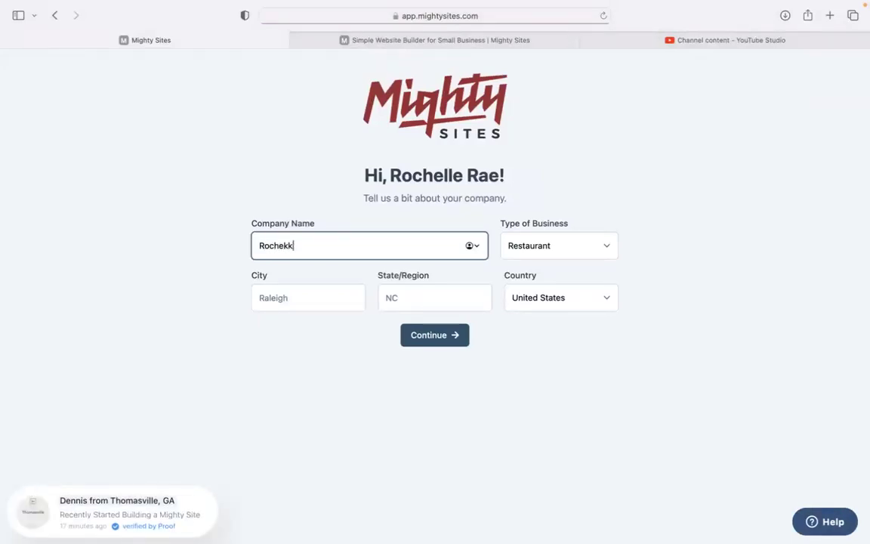
key(BackSpace)
key(BackSpace)
text(lle's Vehicle Wrapping)
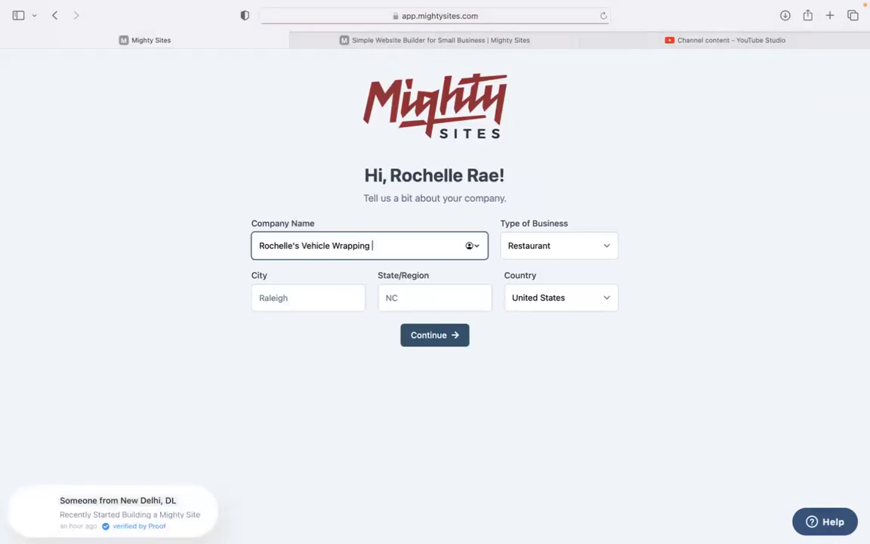
Step: Set city Denver, state Colorado and business type Service, then submit the details
click(284, 292)
text(Denver)
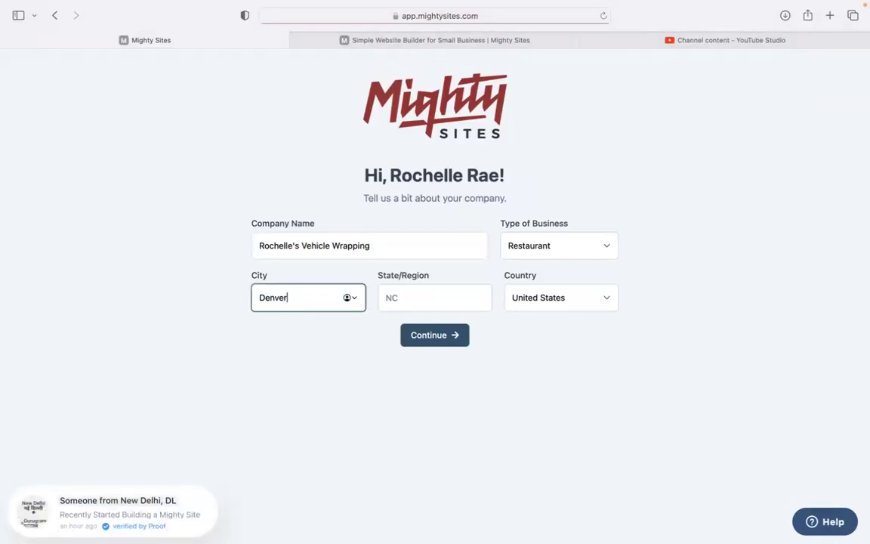
click(406, 305)
text(Colorado)
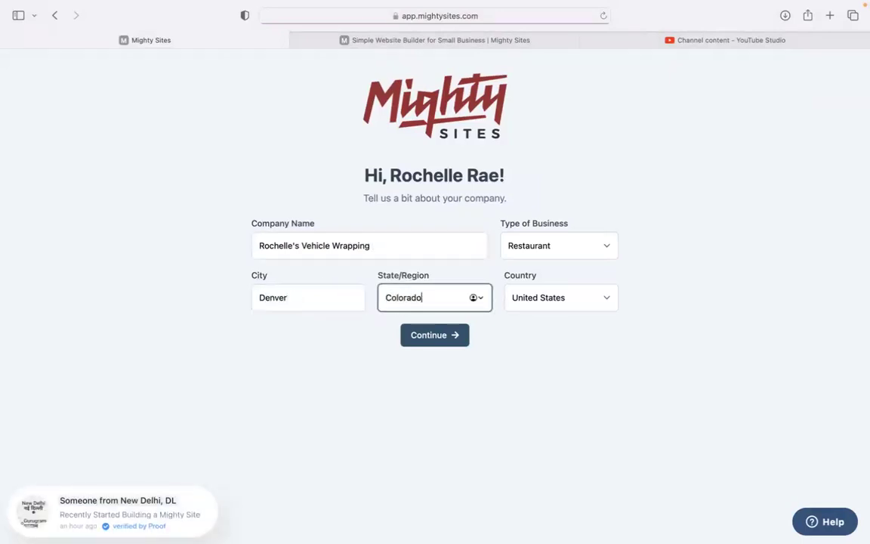
click(537, 253)
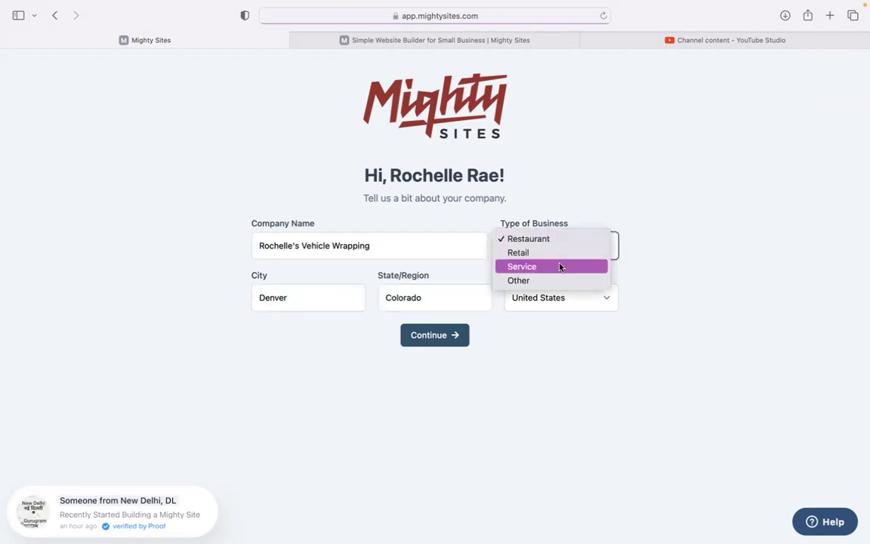
click(560, 267)
click(428, 338)
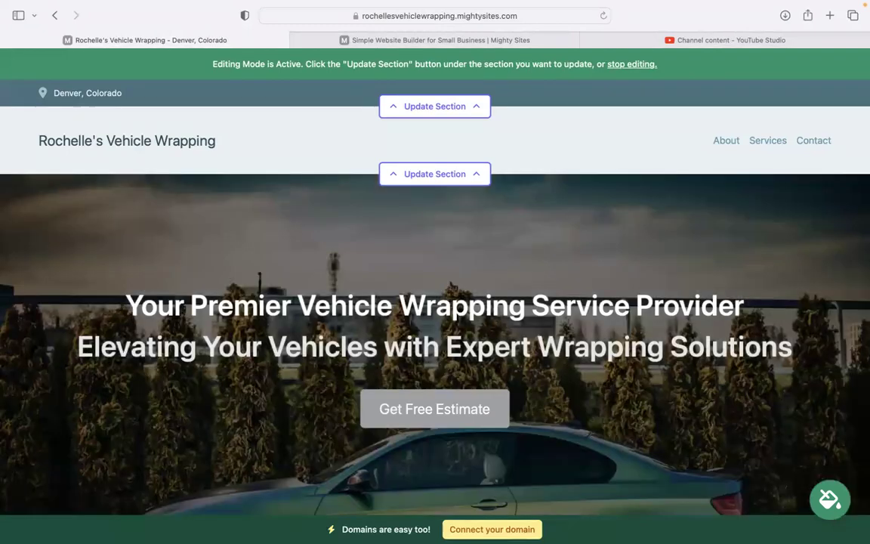
Step: Scroll down the generated site and select the wrap descriptions from Car Wraps to Motorcycle Wraps
scroll(427, 340, down, 2)
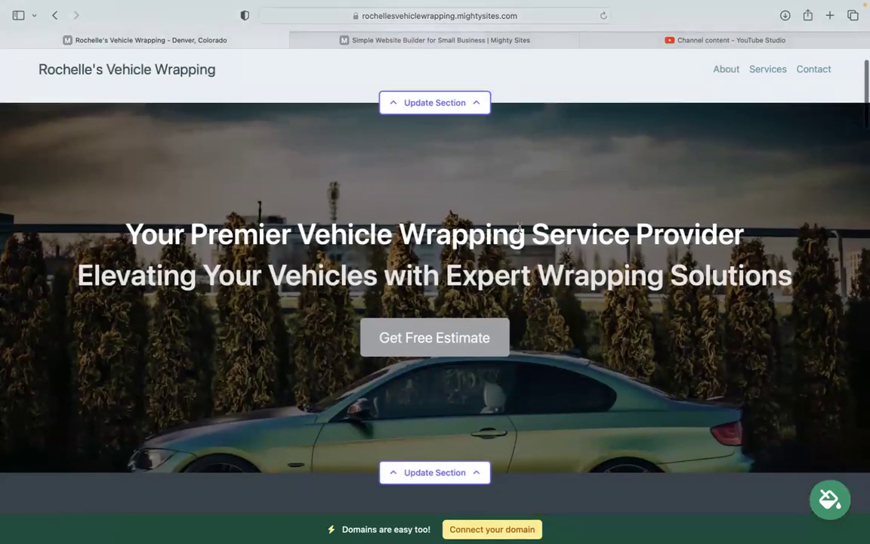
scroll(210, 203, down, 5)
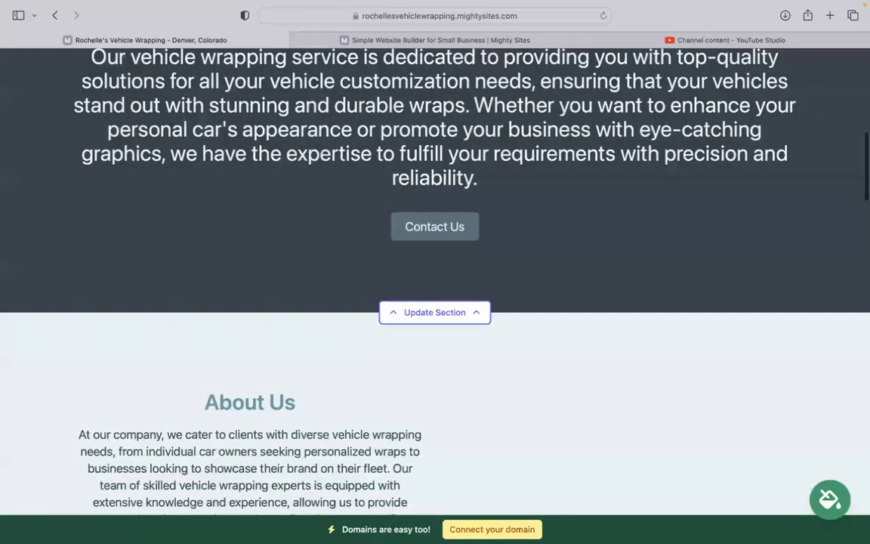
scroll(436, 282, down, 3)
scroll(435, 282, up, 3)
scroll(435, 282, down, 1)
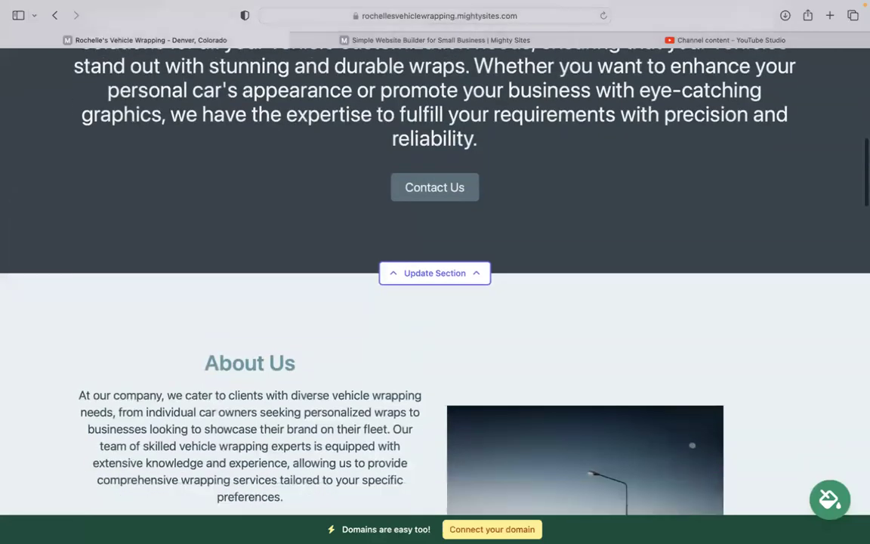
scroll(575, 378, down, 4)
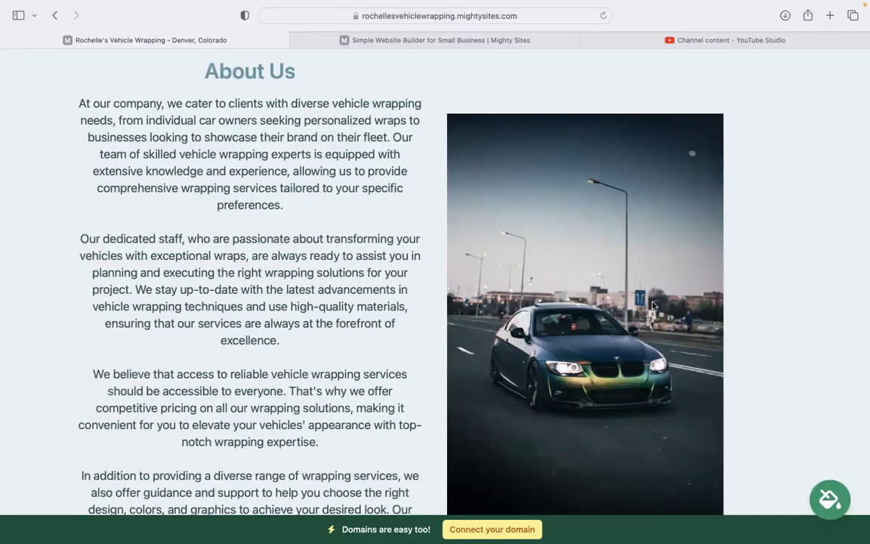
scroll(654, 306, down, 3)
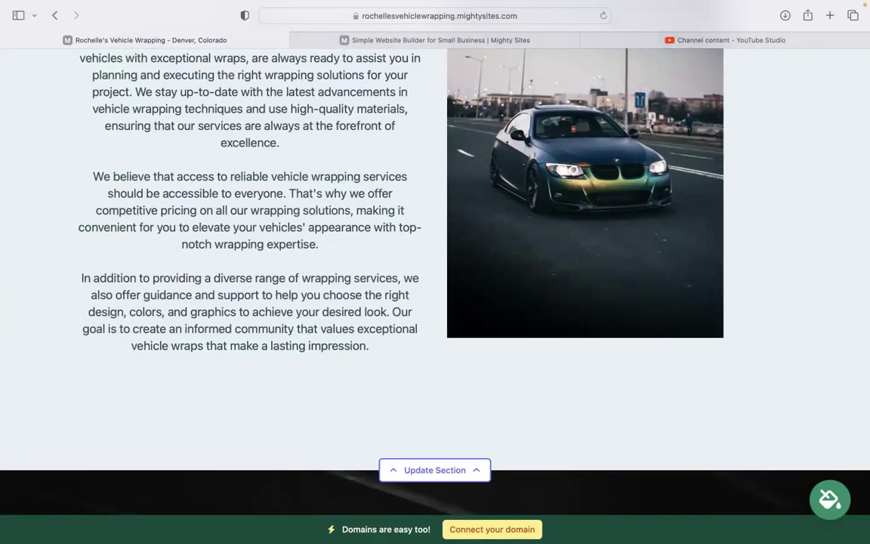
scroll(435, 272, down, 8)
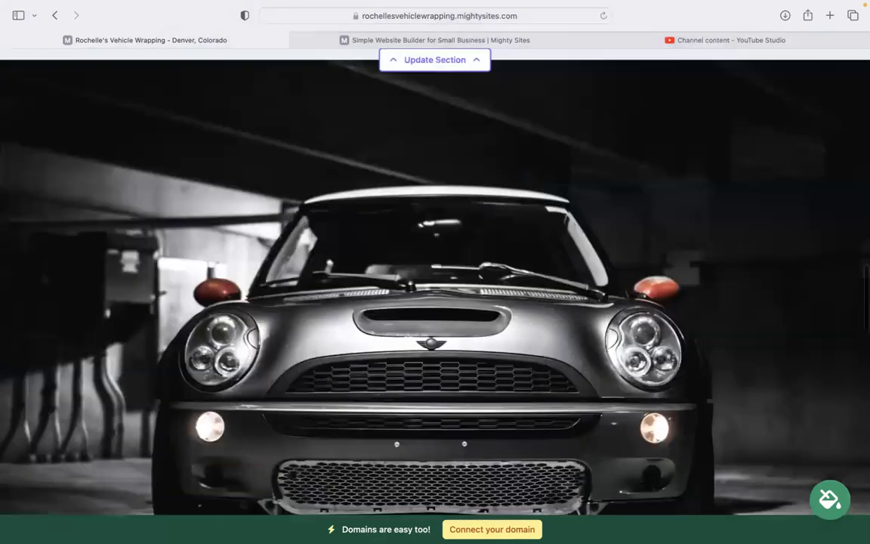
scroll(435, 272, down, 5)
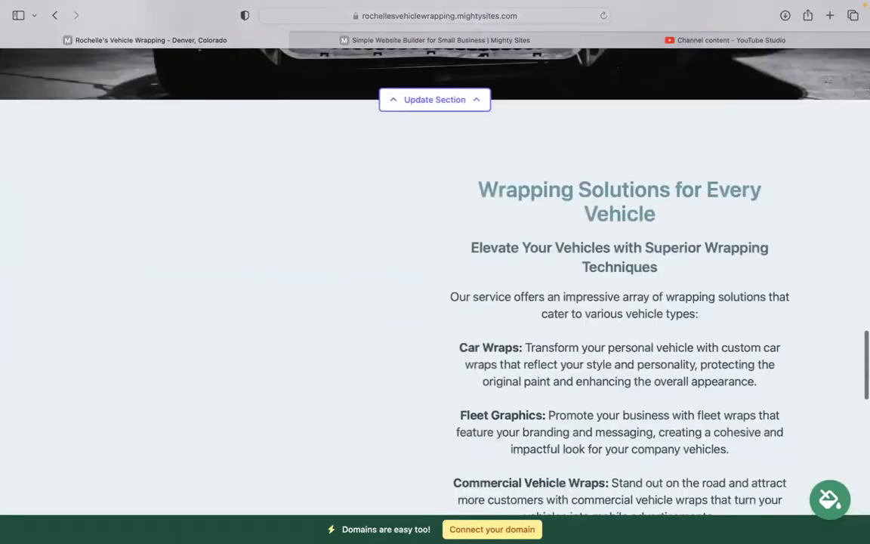
scroll(435, 272, down, 4)
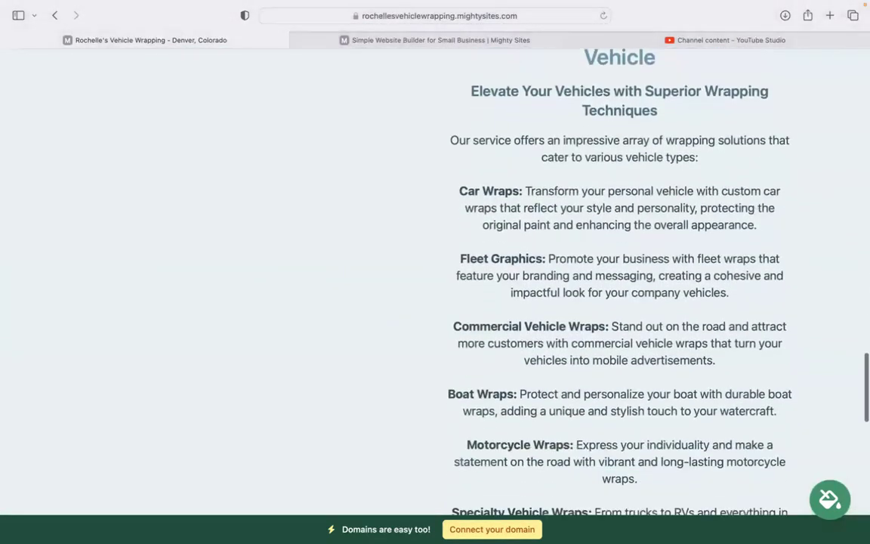
drag(457, 181, 693, 477)
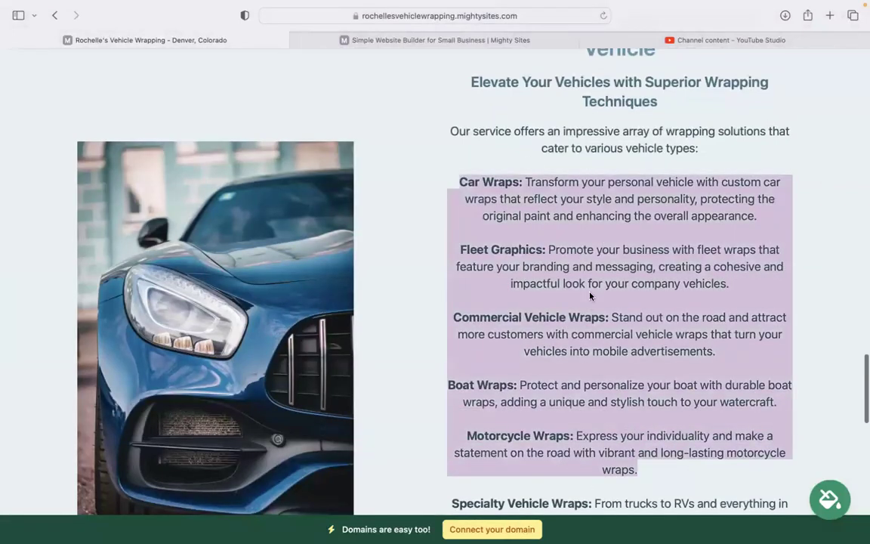
Step: Scroll back up to the top of the site
scroll(531, 266, down, 5)
scroll(435, 272, down, 4)
scroll(436, 271, up, 7)
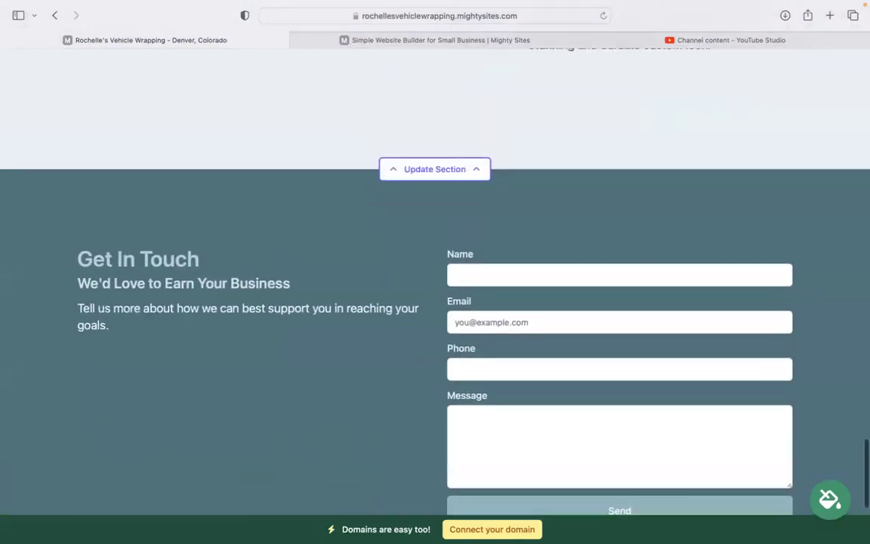
scroll(435, 272, up, 12)
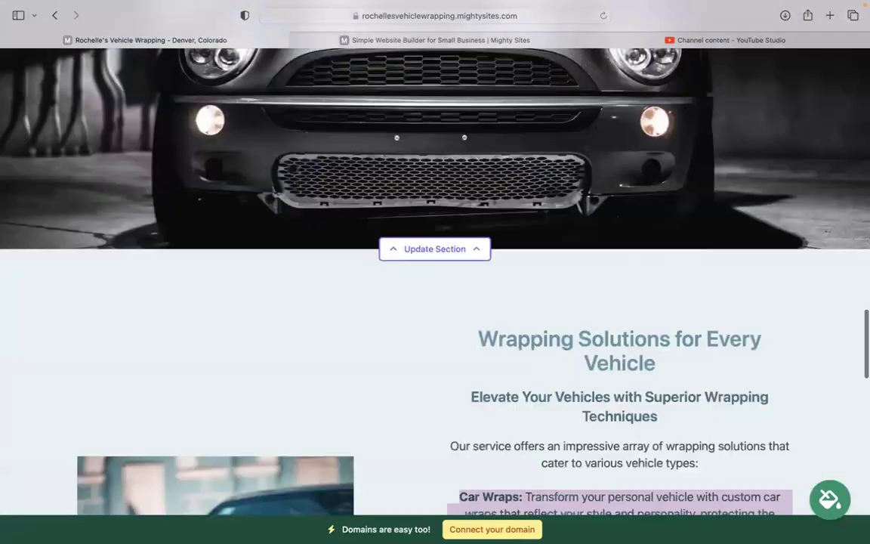
scroll(435, 272, up, 15)
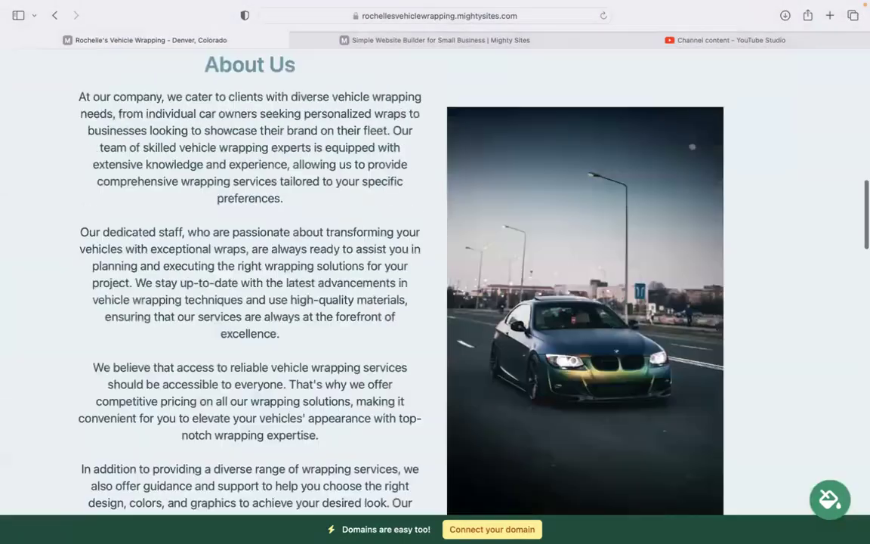
scroll(435, 272, up, 10)
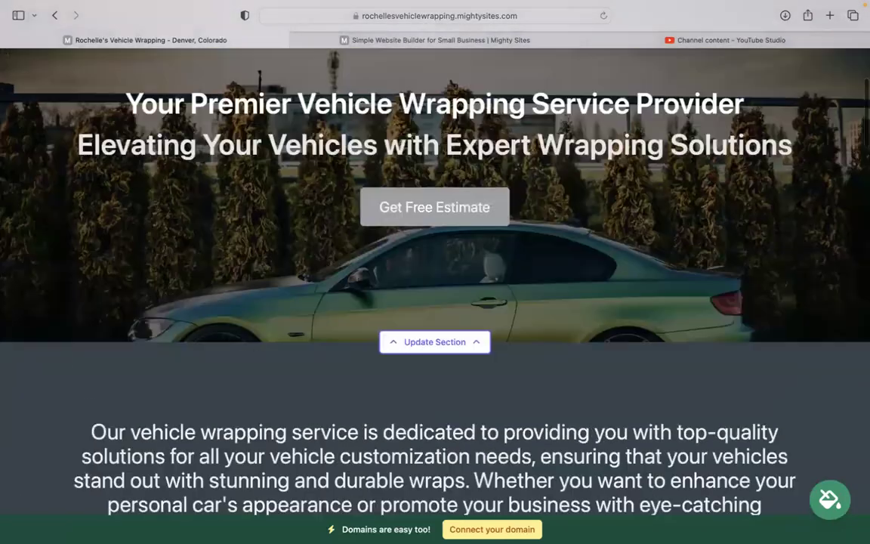
scroll(435, 272, up, 4)
Step: In the top contact bar's location form, enter the organization email and show it on the site
click(435, 107)
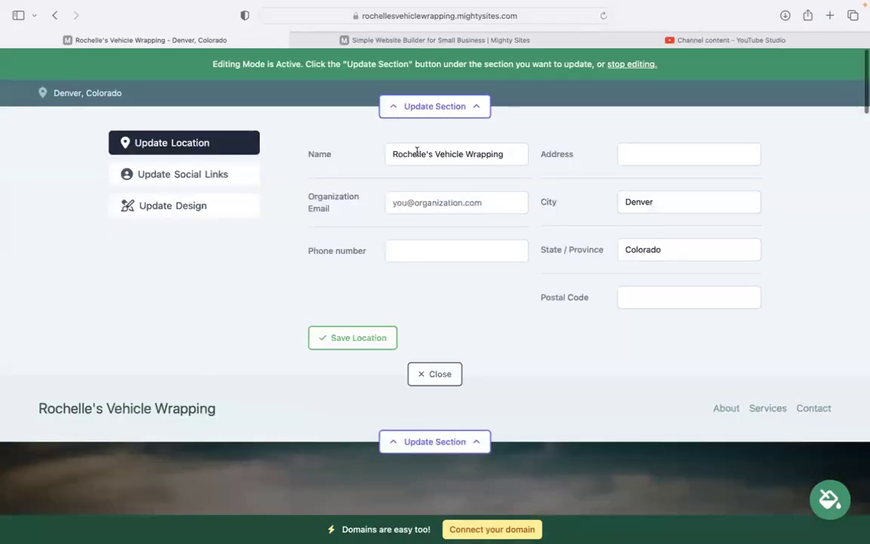
click(438, 202)
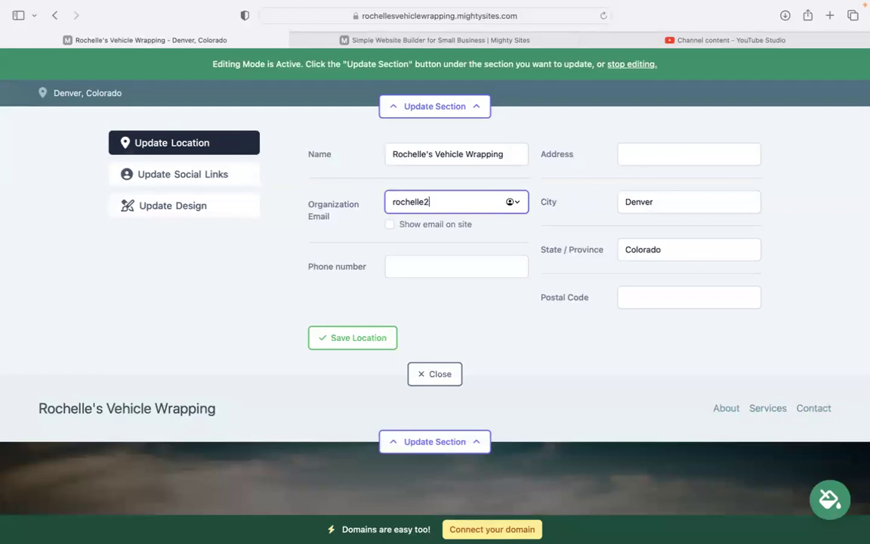
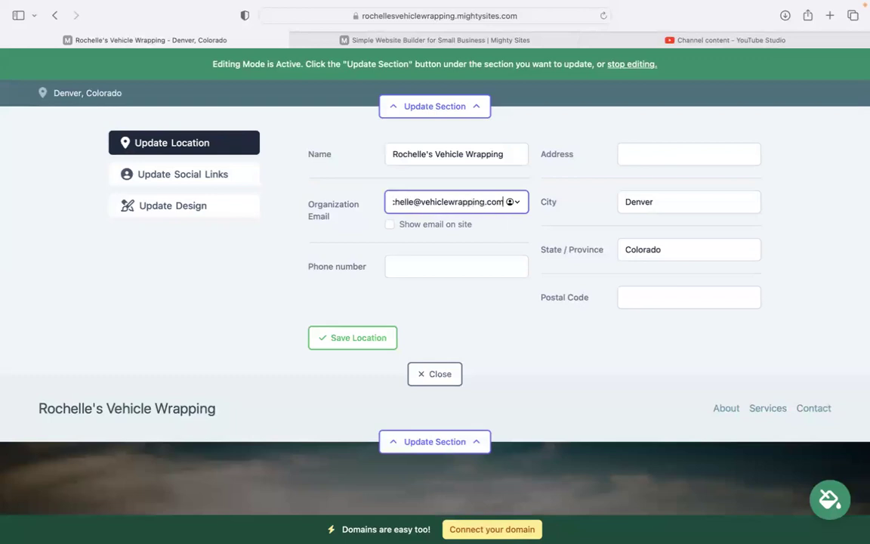
click(393, 229)
click(389, 226)
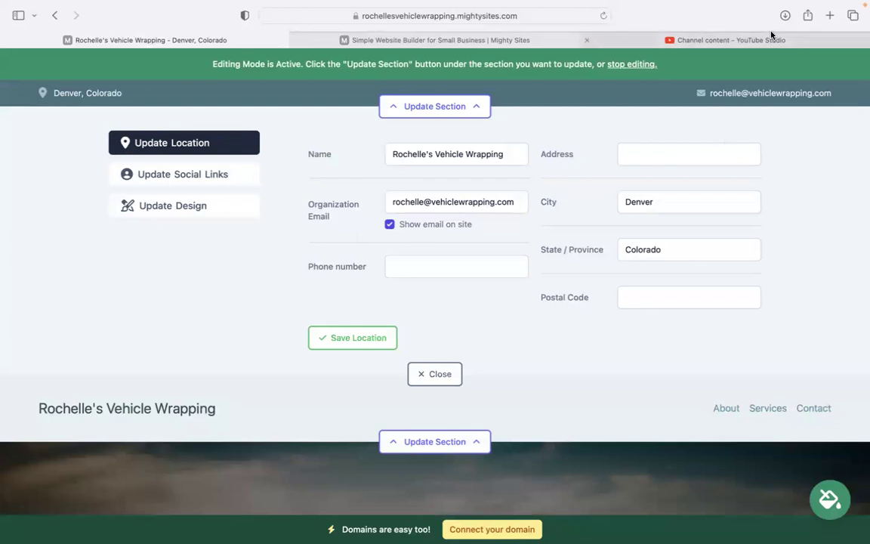
Step: Fill in the phone number, street address and postal code, then save the location
click(407, 265)
text(464-59599)
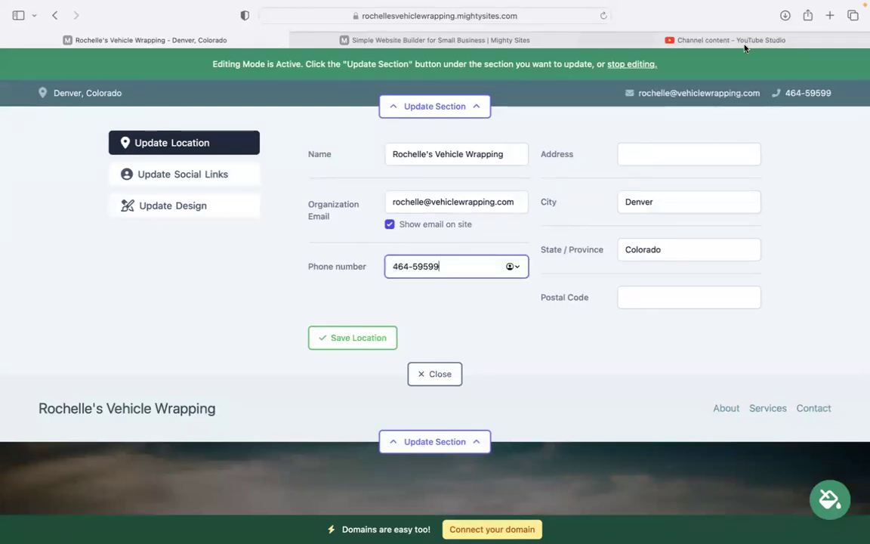
click(627, 153)
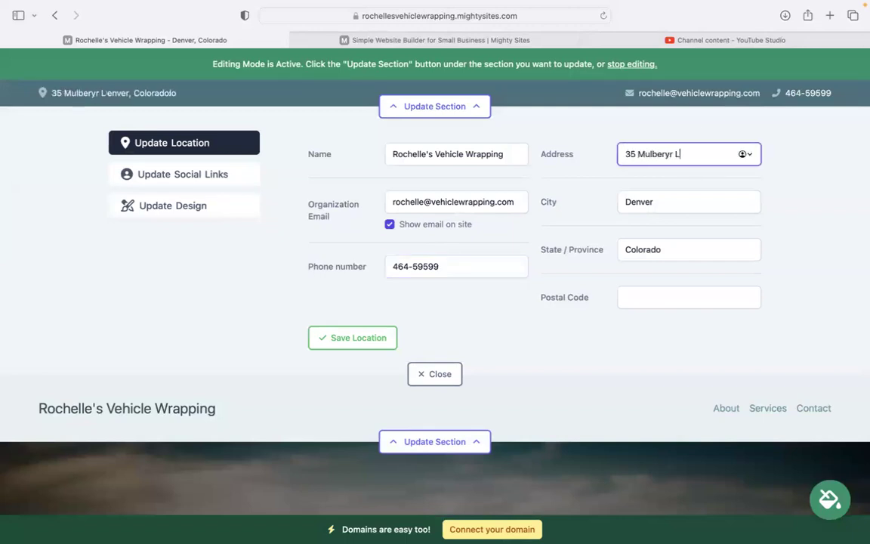
click(645, 296)
text(394845)
key(BackSpace)
key(BackSpace)
text(3)
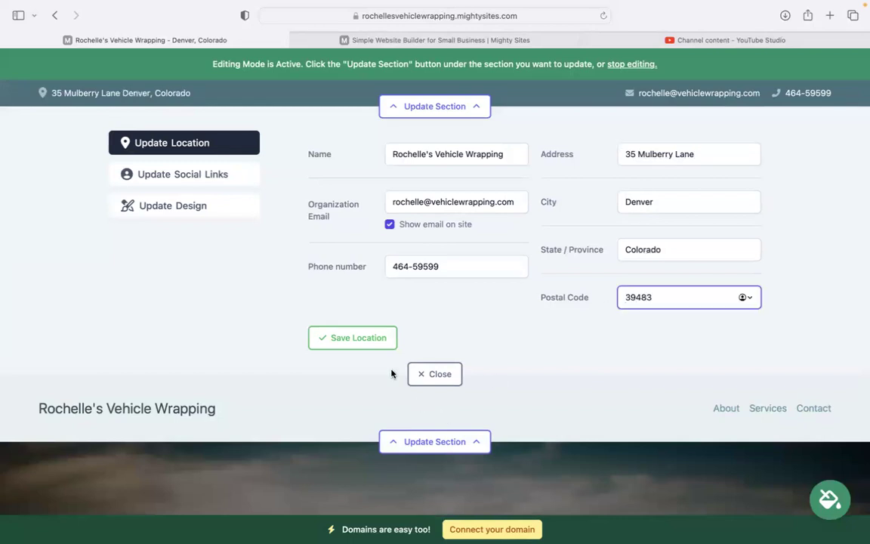
click(352, 337)
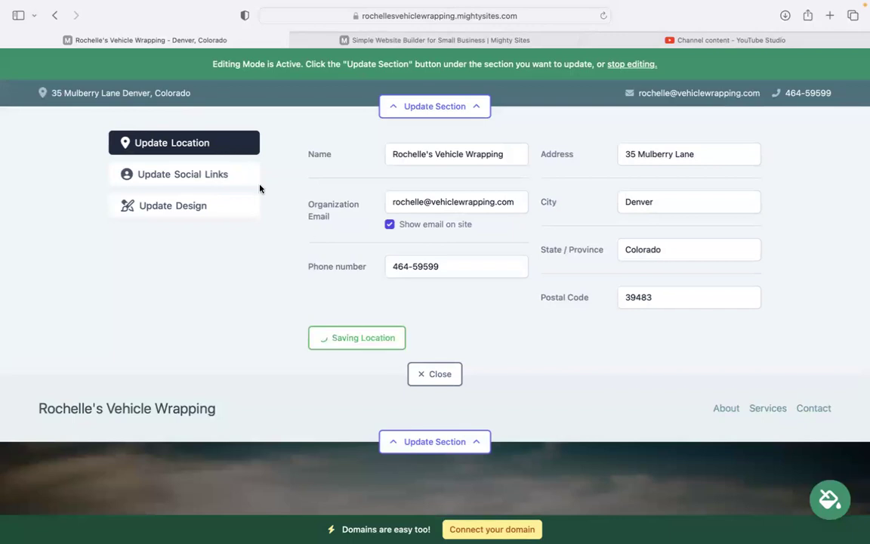
click(225, 173)
Step: Set both the Instagram and Twitter handles to 'mighty sites', save, and close the social links editor
click(375, 150)
text(mighty sites)
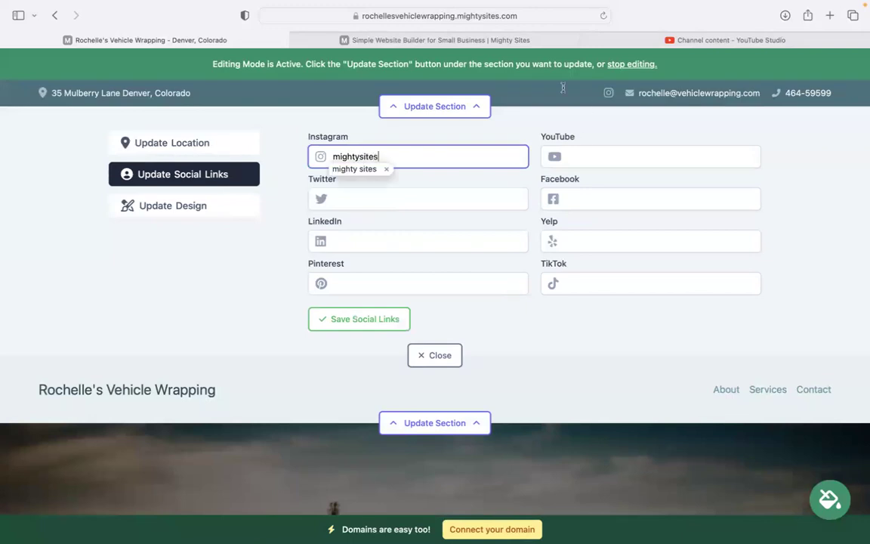
click(395, 197)
text(mig)
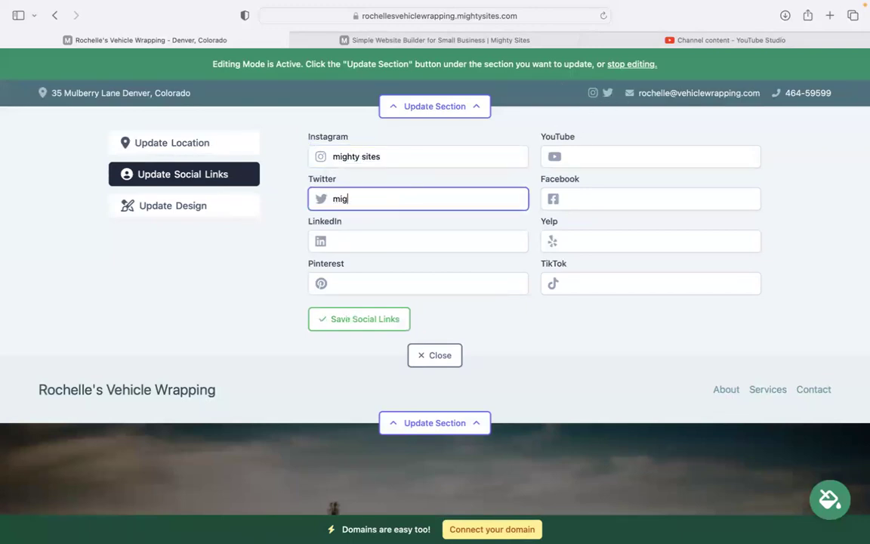
text(hty sites)
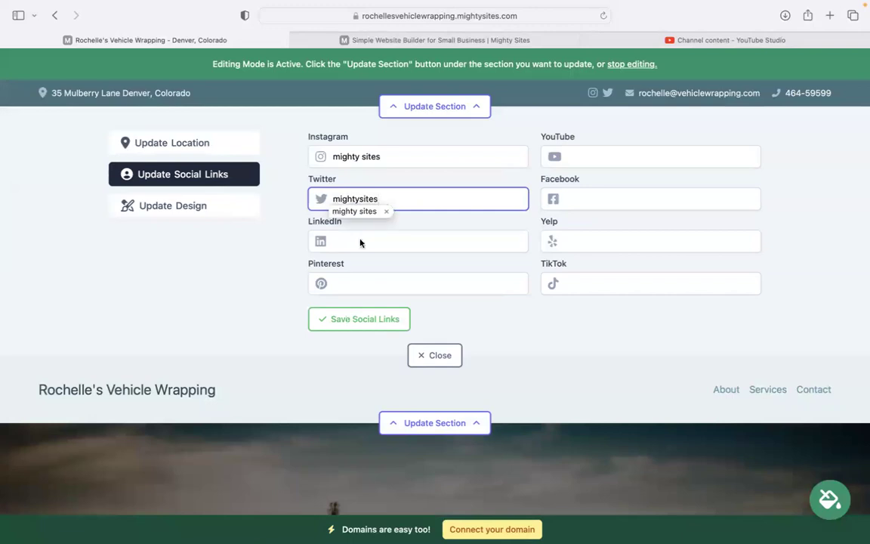
click(352, 323)
click(429, 354)
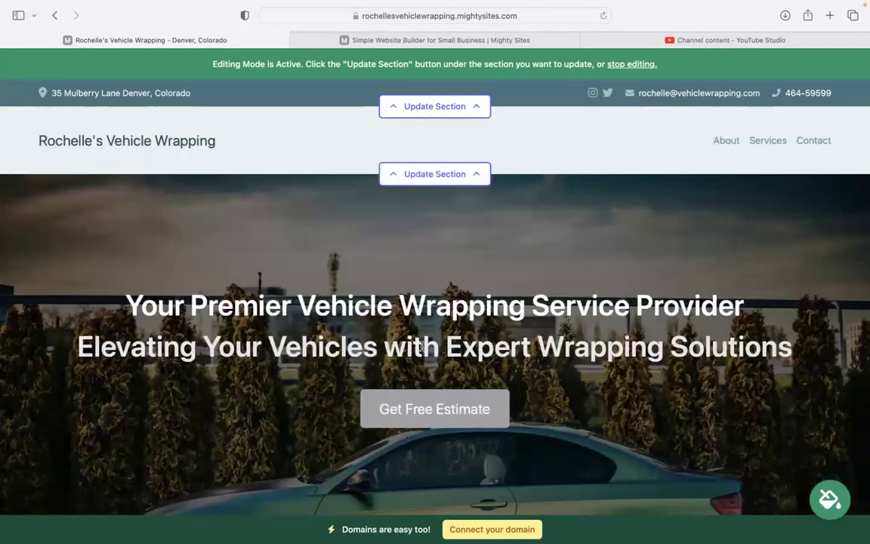
click(433, 179)
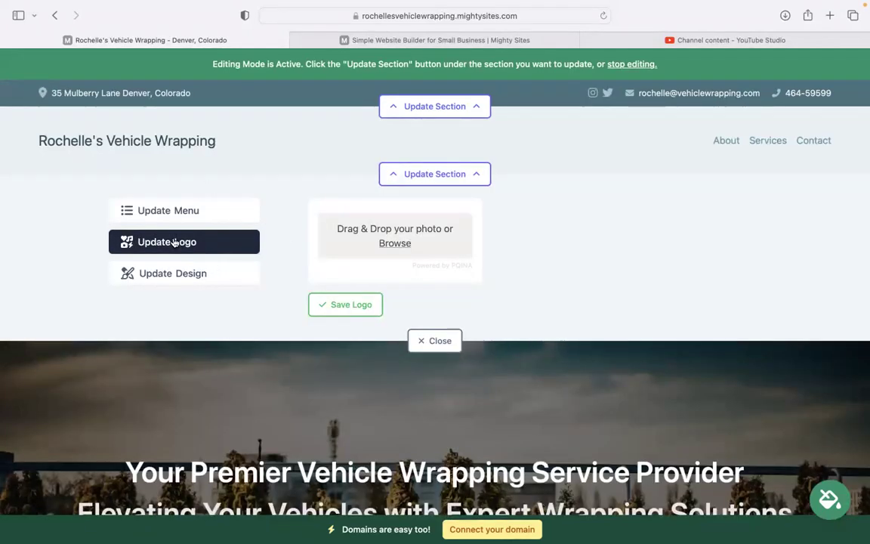
Step: Upload the Mighty Sites logo PNG as the header logo and close the editor
click(402, 243)
click(389, 266)
double_click(390, 267)
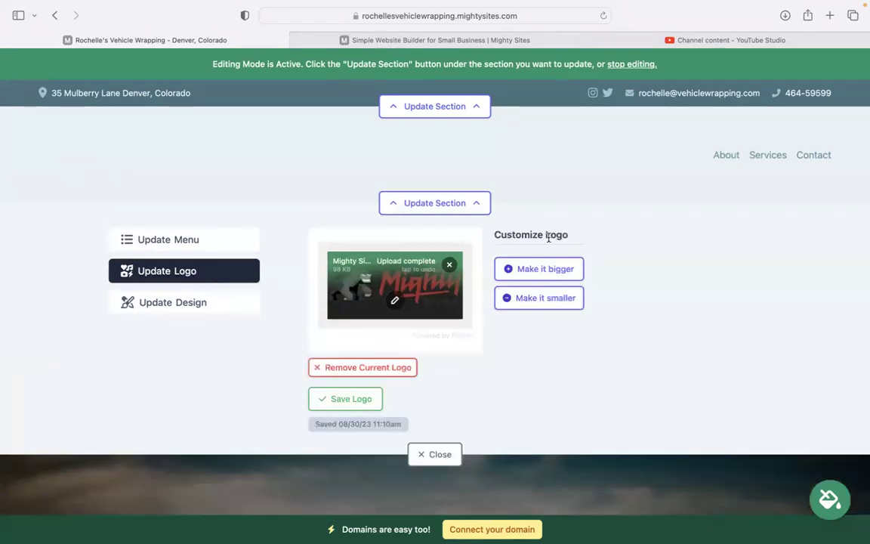
click(436, 456)
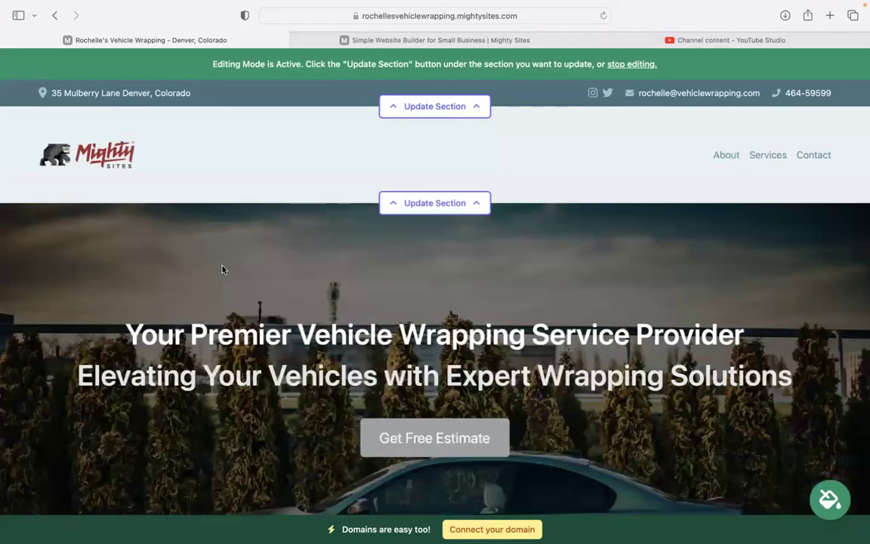
Step: Apply the blue colour theme, browse further theme options, then cancel the theme chooser
scroll(222, 269, down, 10)
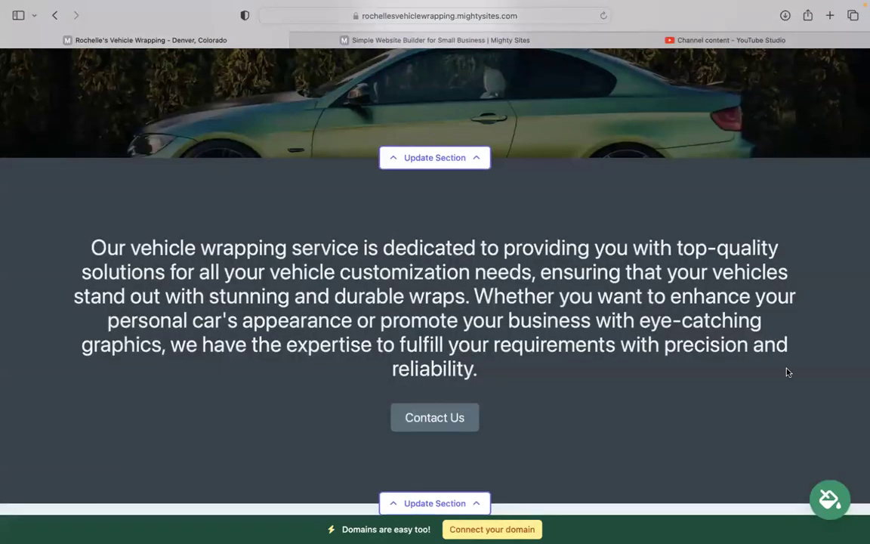
click(834, 495)
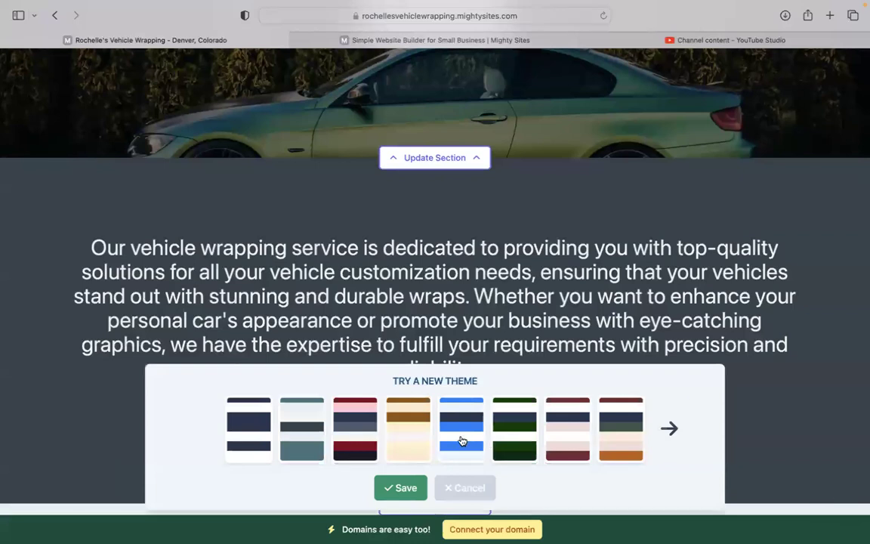
click(462, 441)
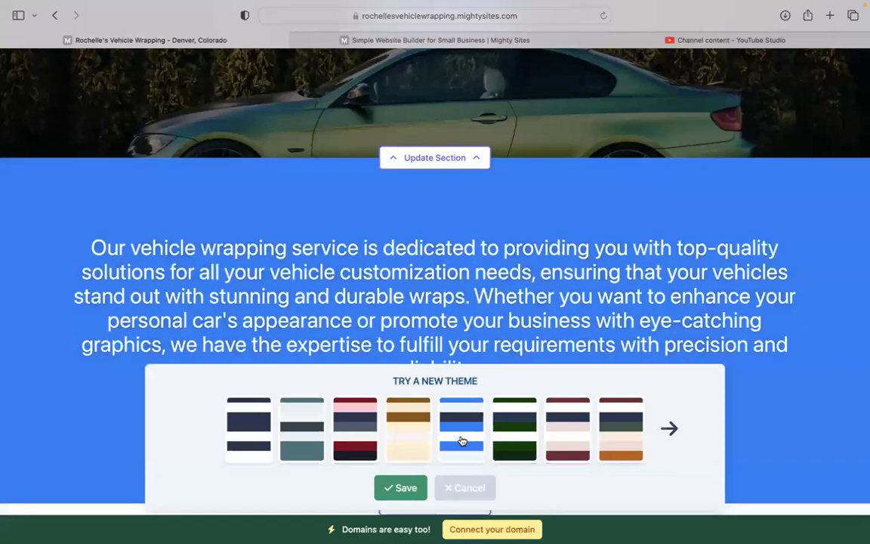
click(670, 429)
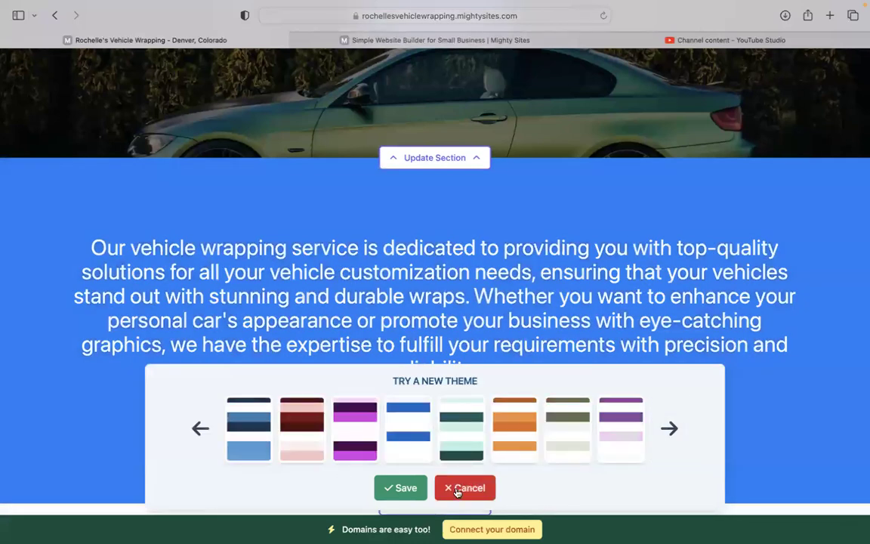
click(456, 490)
scroll(390, 346, up, 6)
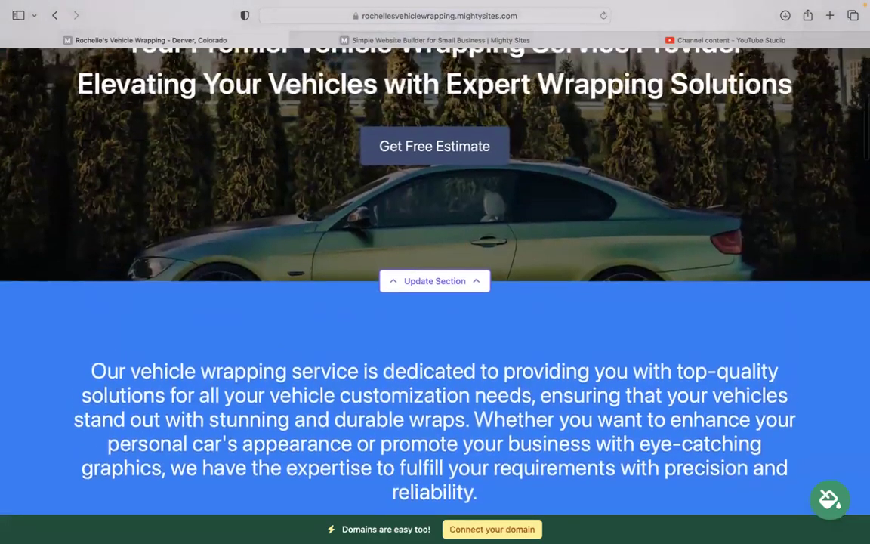
scroll(435, 272, up, 2)
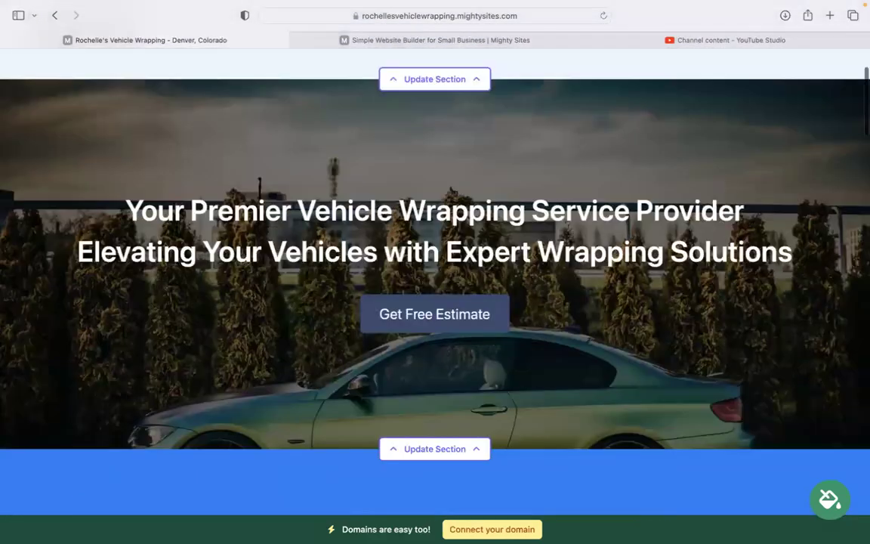
scroll(454, 242, down, 5)
click(460, 232)
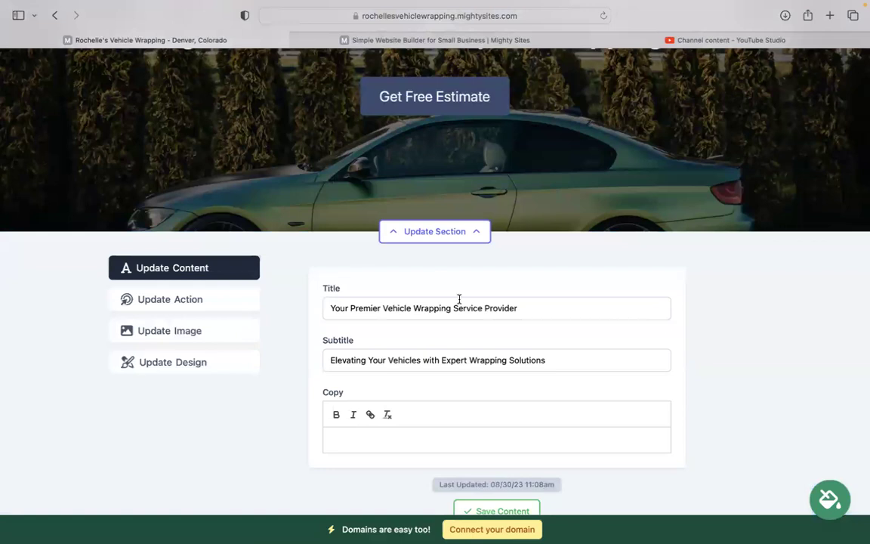
click(227, 341)
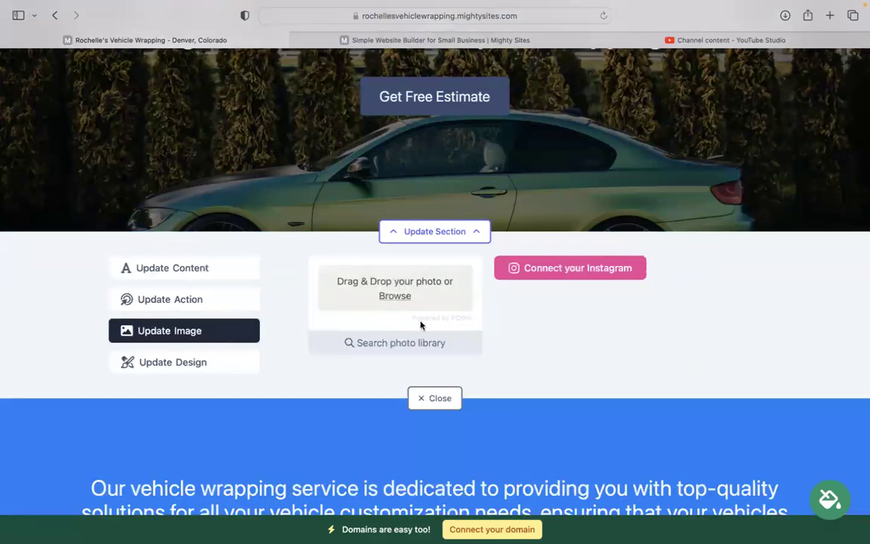
click(425, 350)
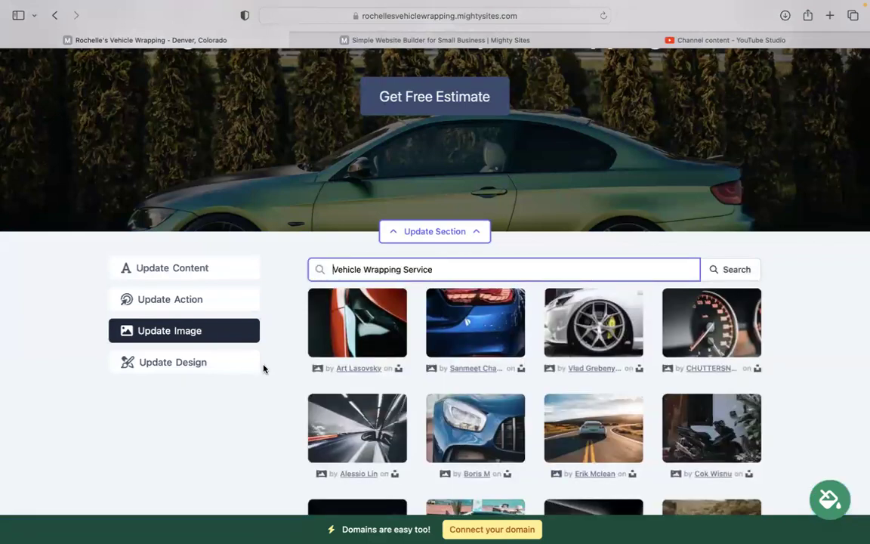
scroll(264, 368, down, 5)
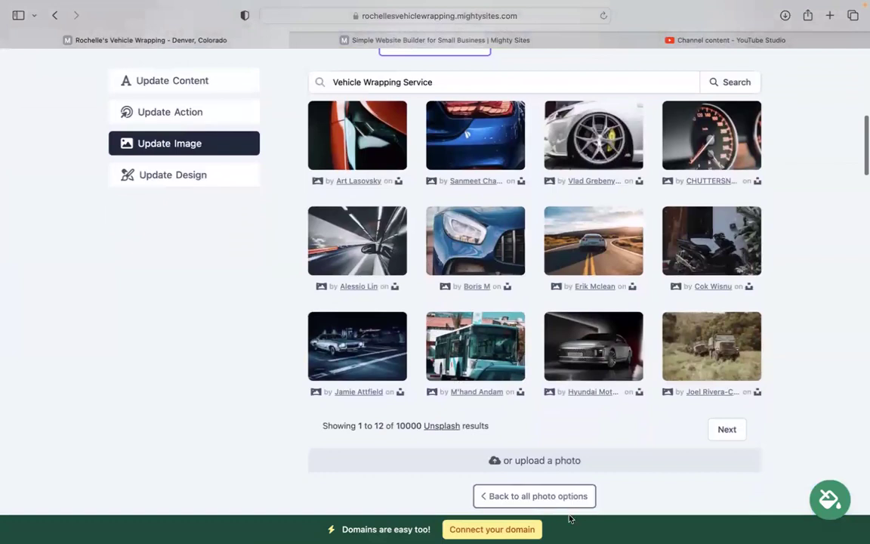
click(563, 496)
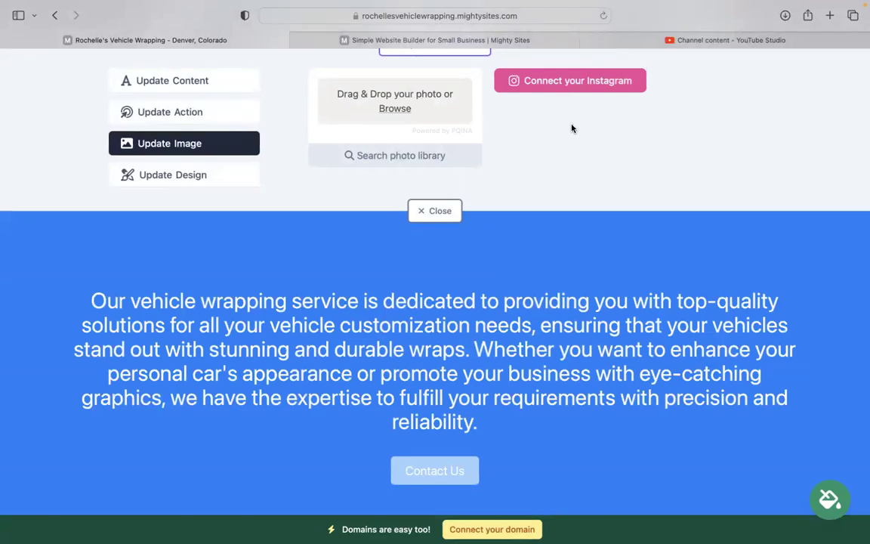
scroll(571, 129, up, 4)
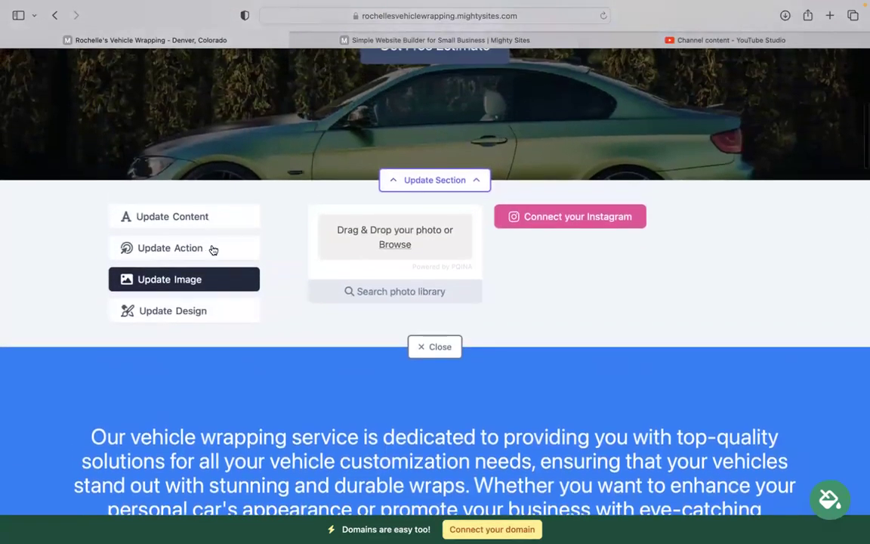
click(213, 250)
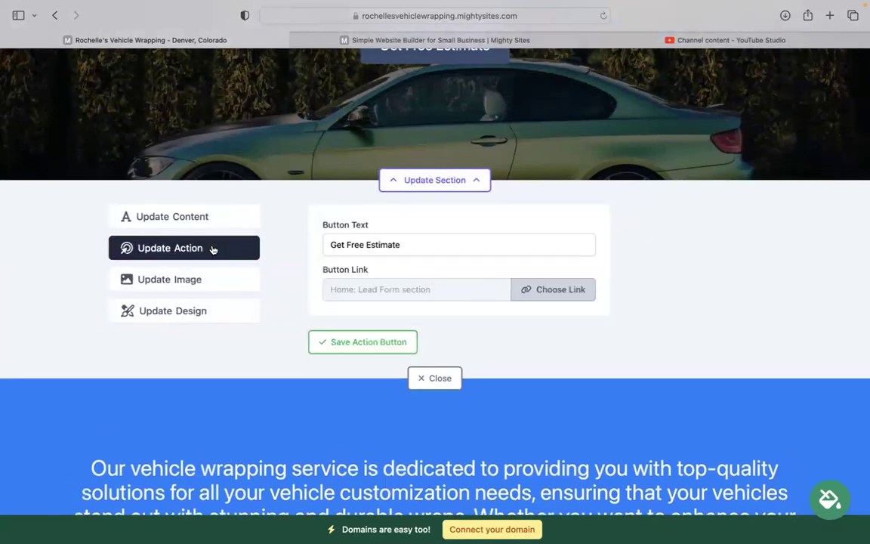
click(565, 293)
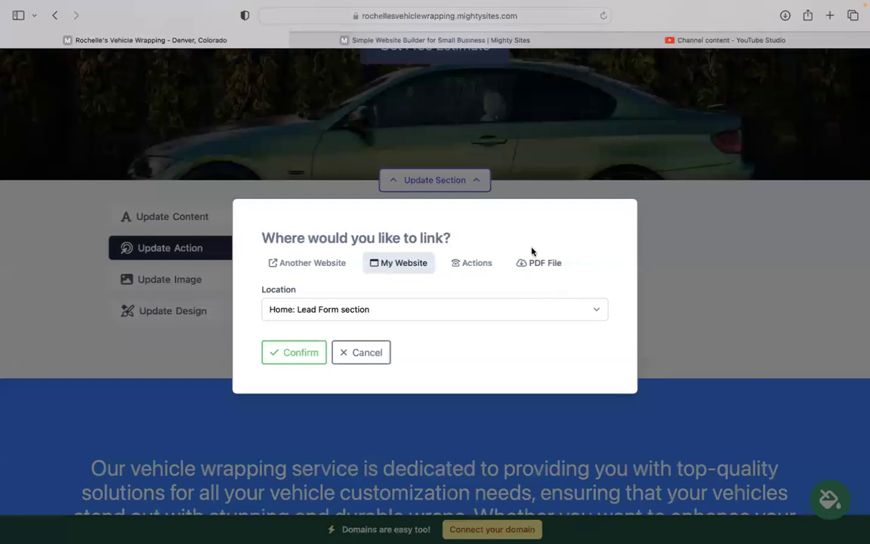
click(362, 360)
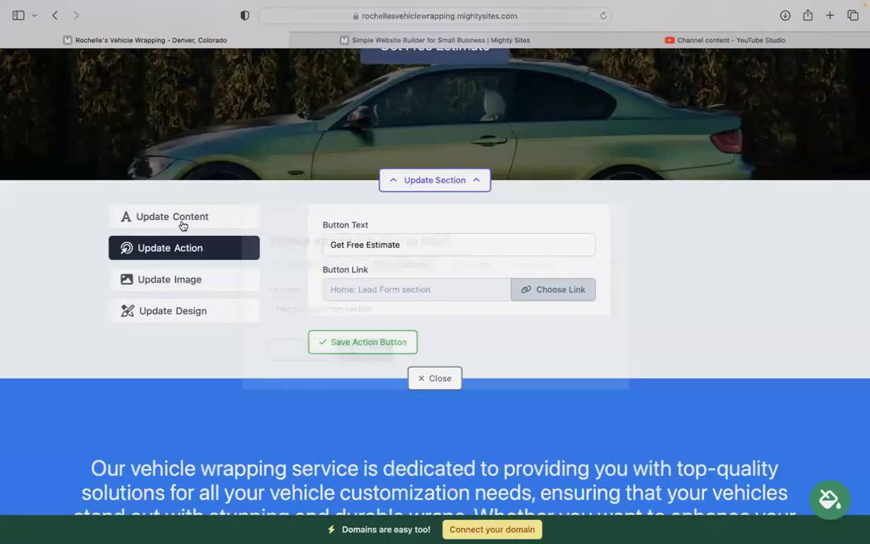
click(185, 220)
scroll(188, 222, down, 2)
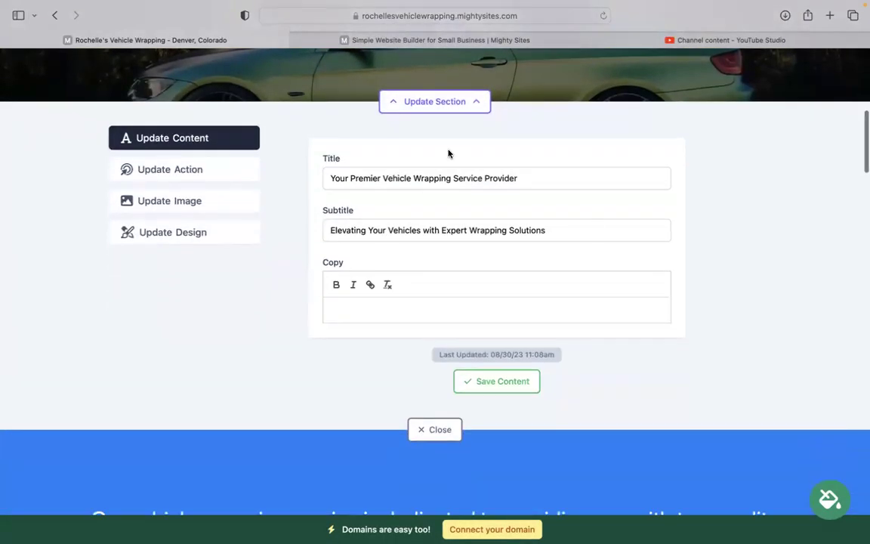
click(435, 429)
scroll(428, 446, down, 5)
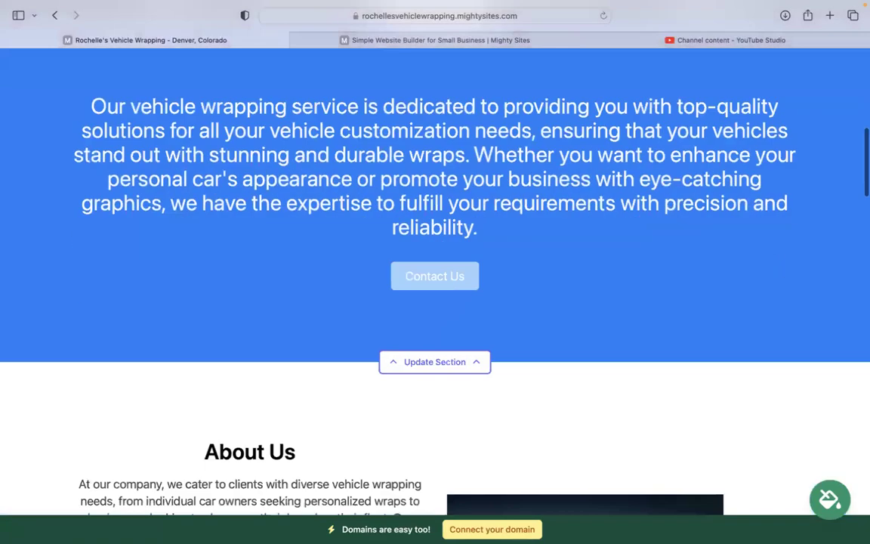
scroll(435, 302, down, 15)
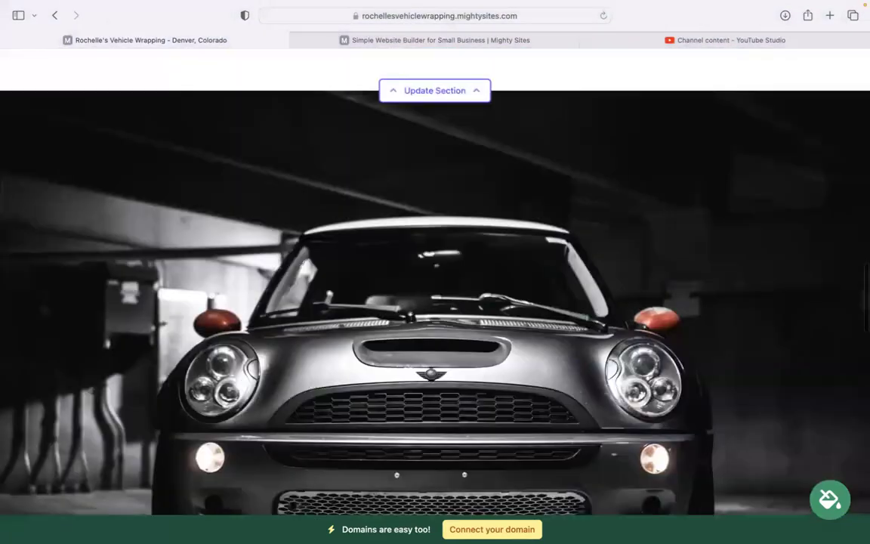
scroll(435, 279, down, 8)
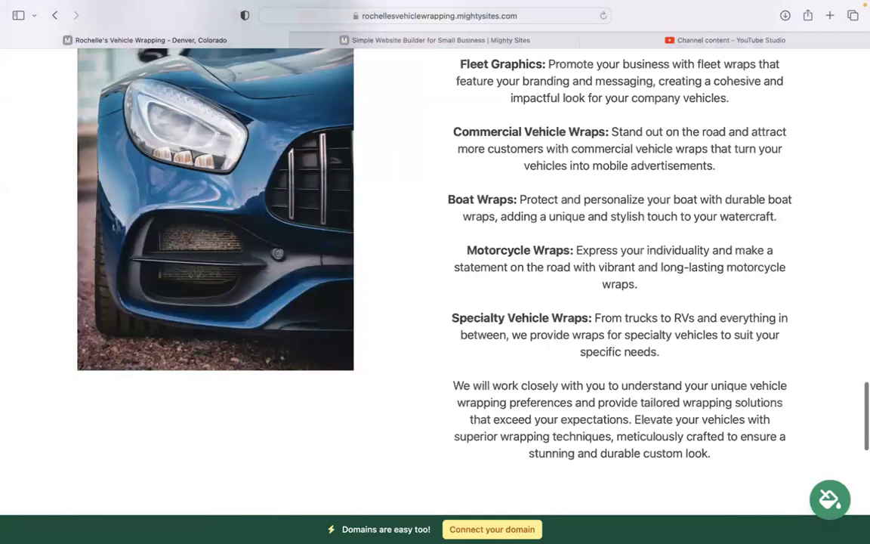
scroll(599, 170, down, 8)
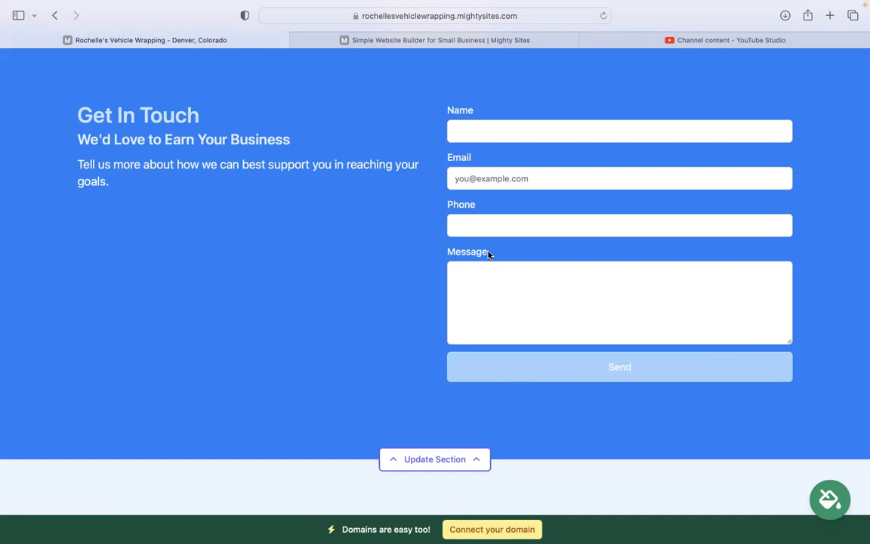
scroll(488, 255, up, 10)
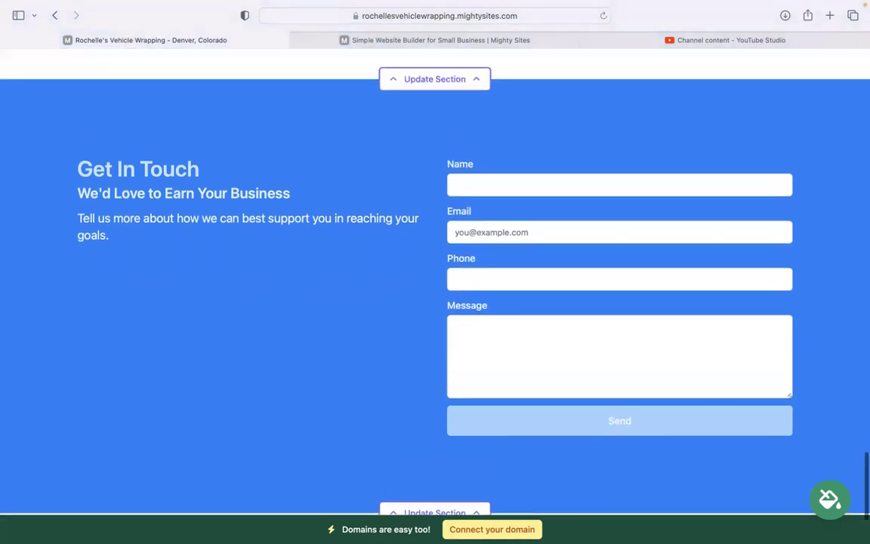
scroll(422, 211, up, 5)
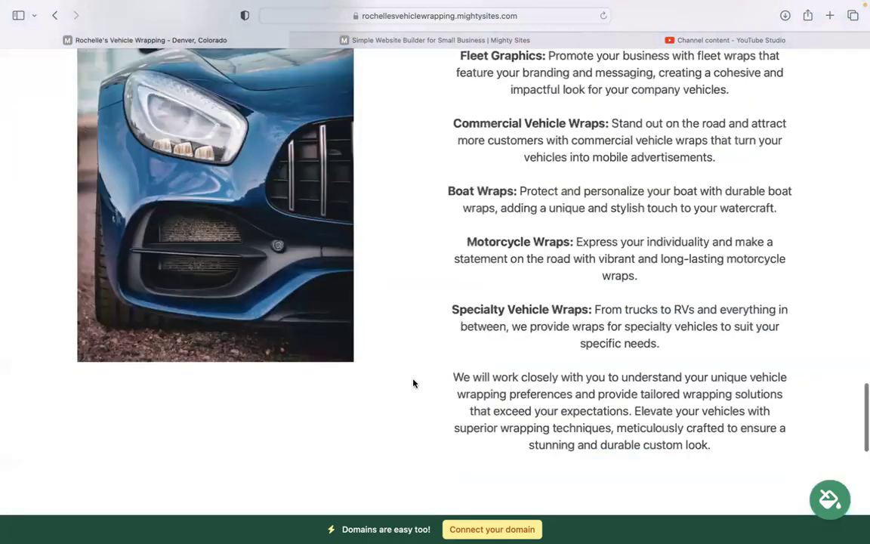
scroll(414, 469, down, 1)
scroll(446, 521, up, 15)
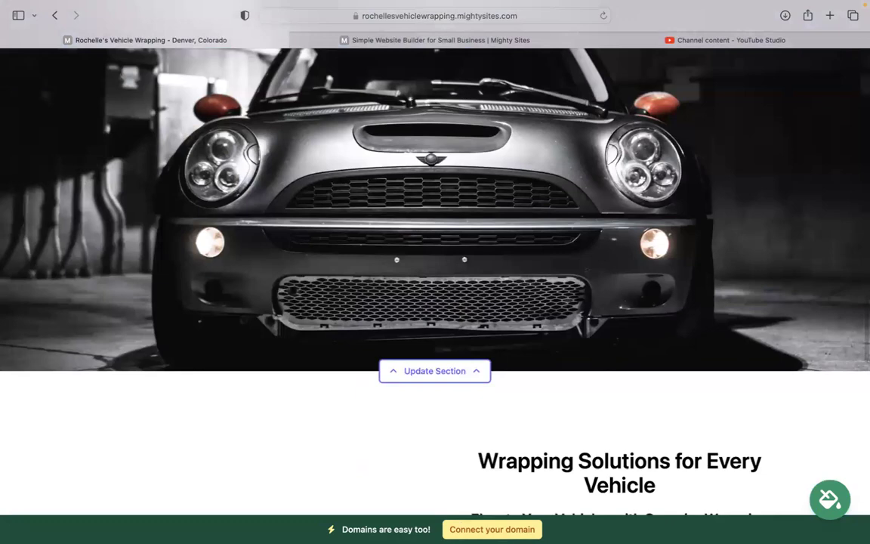
scroll(435, 280, up, 14)
scroll(435, 279, up, 12)
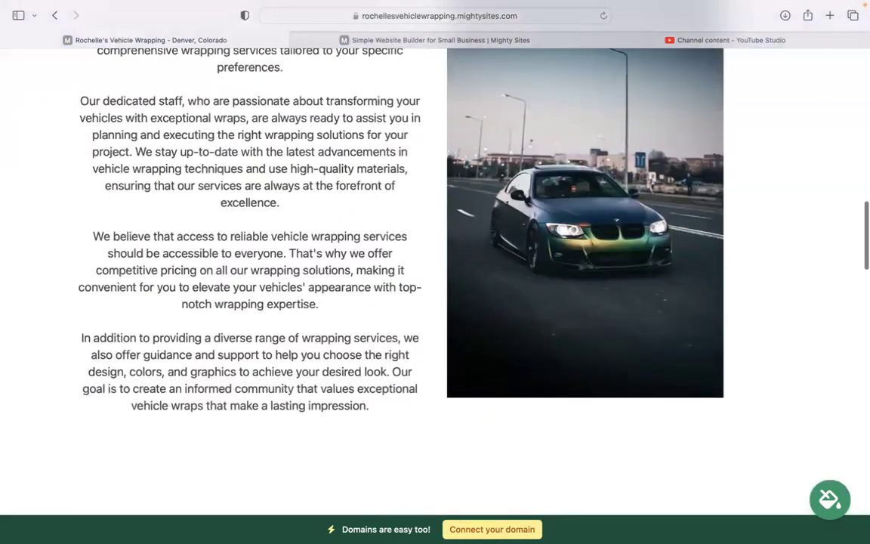
scroll(435, 279, up, 9)
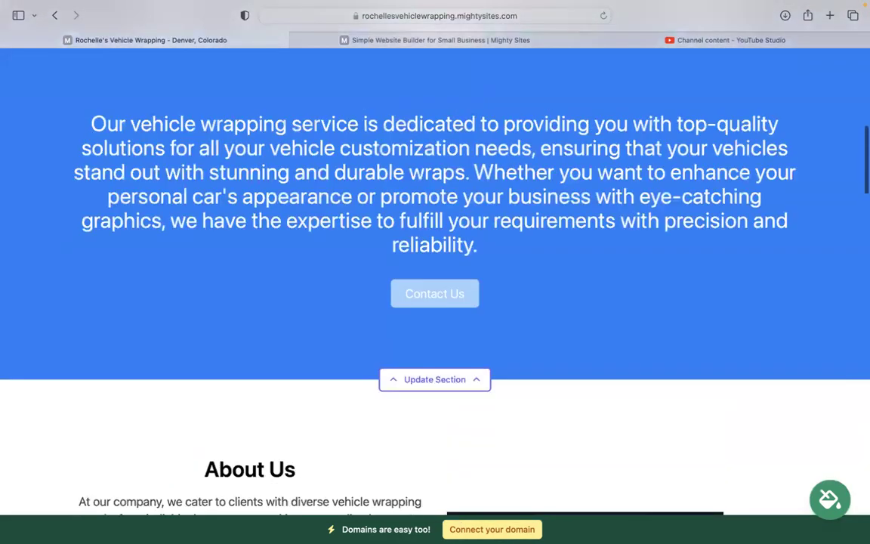
scroll(435, 279, up, 6)
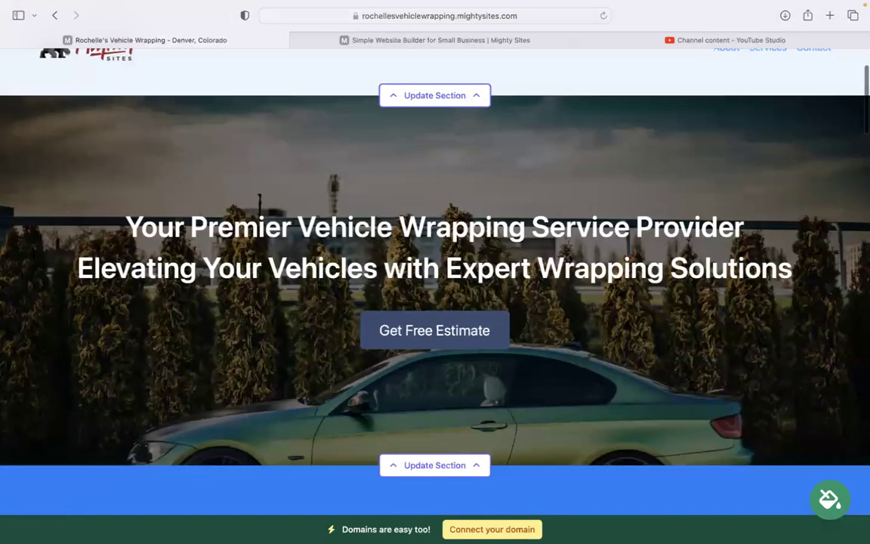
scroll(435, 279, up, 3)
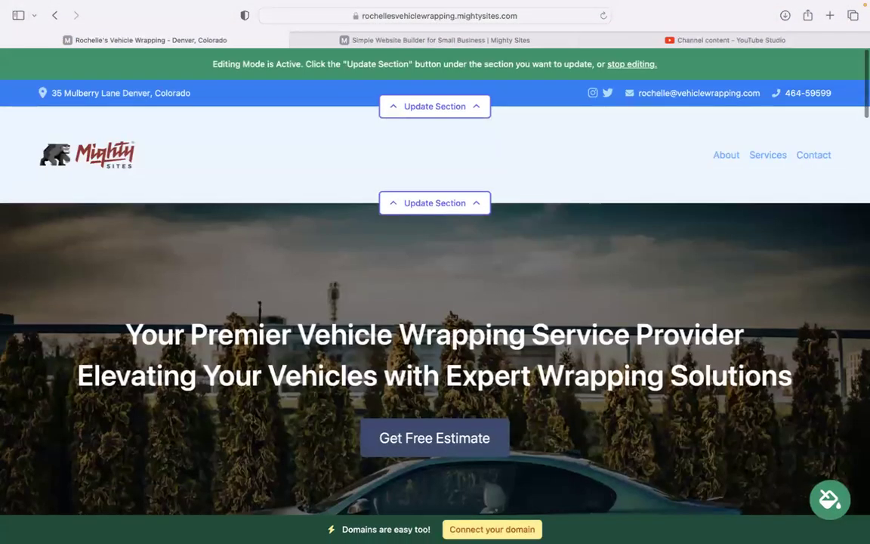